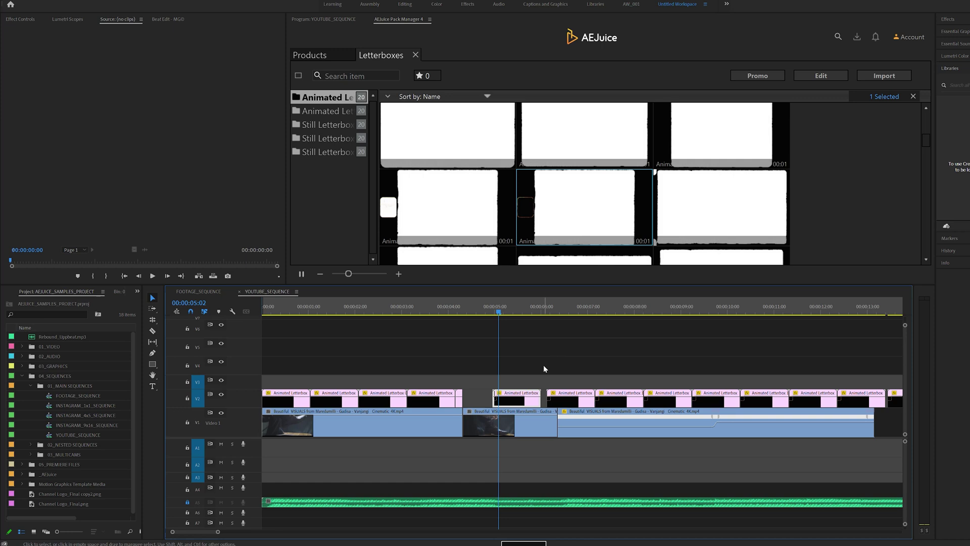
Line up the Animated Letterbox clips over the second video clip on V2, delete the excess ones past its end and preview the result.
{"action": "left_click_drag", "start_coordinate": [611, 401], "coordinate": [524, 399]}
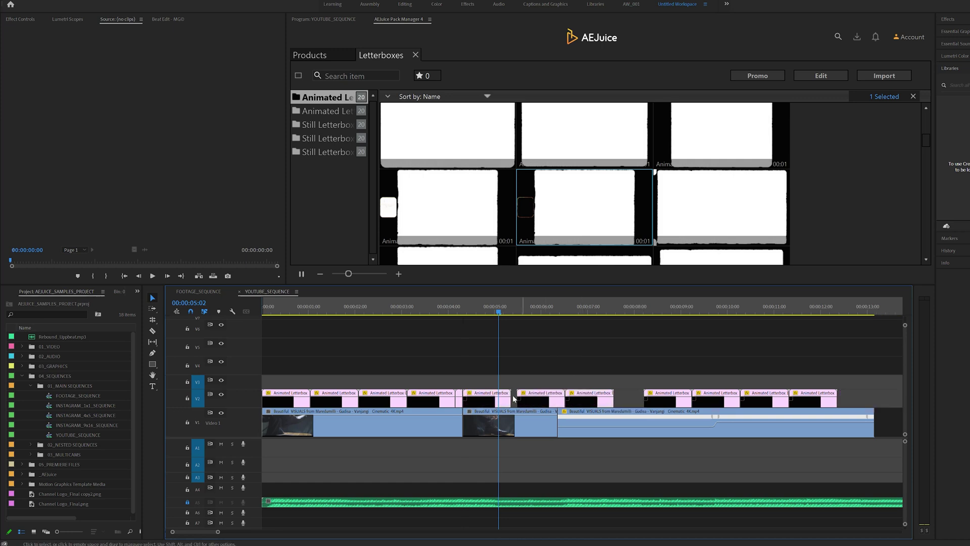
{"action": "mouse_move", "coordinate": [582, 402]}
{"action": "left_mouse_down"}
{"action": "mouse_move", "coordinate": [574, 402]}
{"action": "mouse_move", "coordinate": [595, 400]}
{"action": "left_mouse_up"}
{"action": "left_click_drag", "start_coordinate": [610, 358], "coordinate": [818, 404]}
{"action": "key", "text": "Delete"}
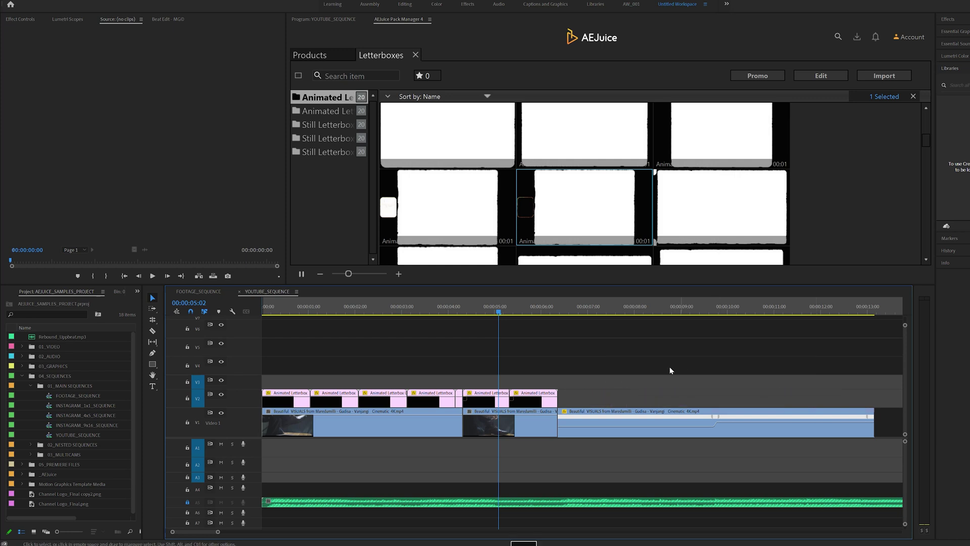
{"action": "left_click", "coordinate": [549, 308]}
{"action": "left_click_drag", "start_coordinate": [537, 309], "coordinate": [478, 328]}
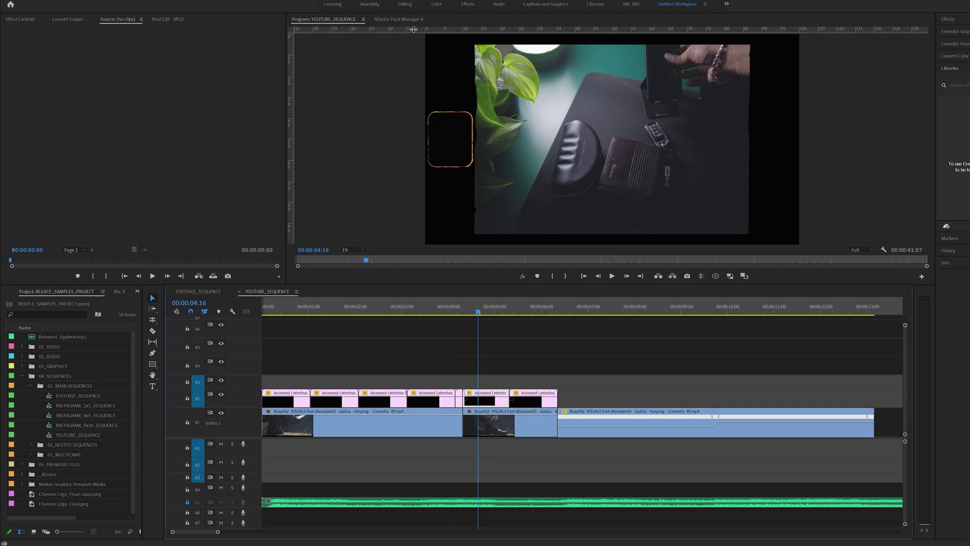
Find Still Letterbox Grain 19 in the Letterboxes pack and add it to V2 at the start of the second video clip, 00:00:04:08.
{"action": "left_click", "coordinate": [399, 19]}
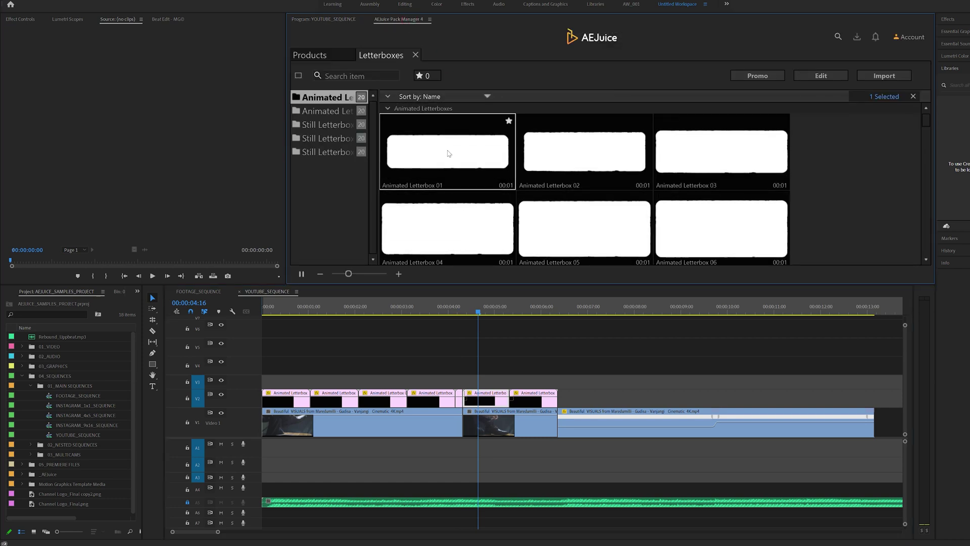
{"action": "scroll", "coordinate": [699, 211], "scroll_direction": "down", "scroll_amount": 2}
{"action": "scroll", "coordinate": [698, 211], "scroll_direction": "down", "scroll_amount": 10}
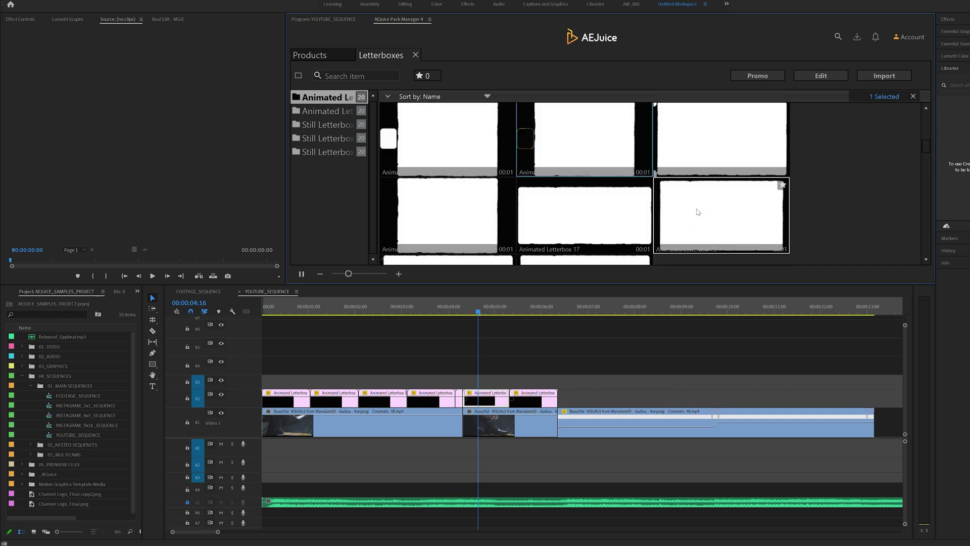
{"action": "scroll", "coordinate": [739, 203], "scroll_direction": "down", "scroll_amount": 5}
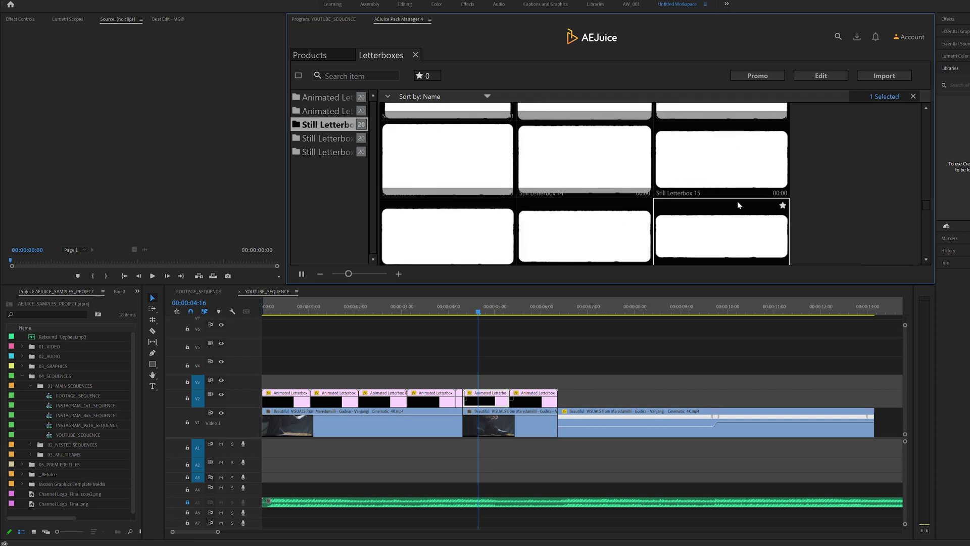
{"action": "scroll", "coordinate": [738, 204], "scroll_direction": "down", "scroll_amount": 3}
{"action": "scroll", "coordinate": [738, 205], "scroll_direction": "down", "scroll_amount": 8}
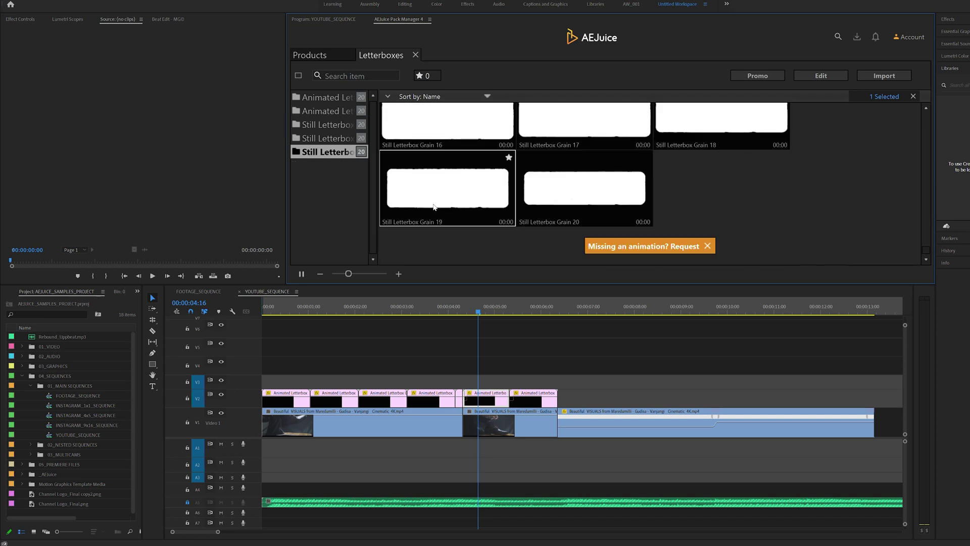
{"action": "left_click_drag", "start_coordinate": [456, 204], "coordinate": [477, 350]}
{"action": "left_click", "coordinate": [406, 19]}
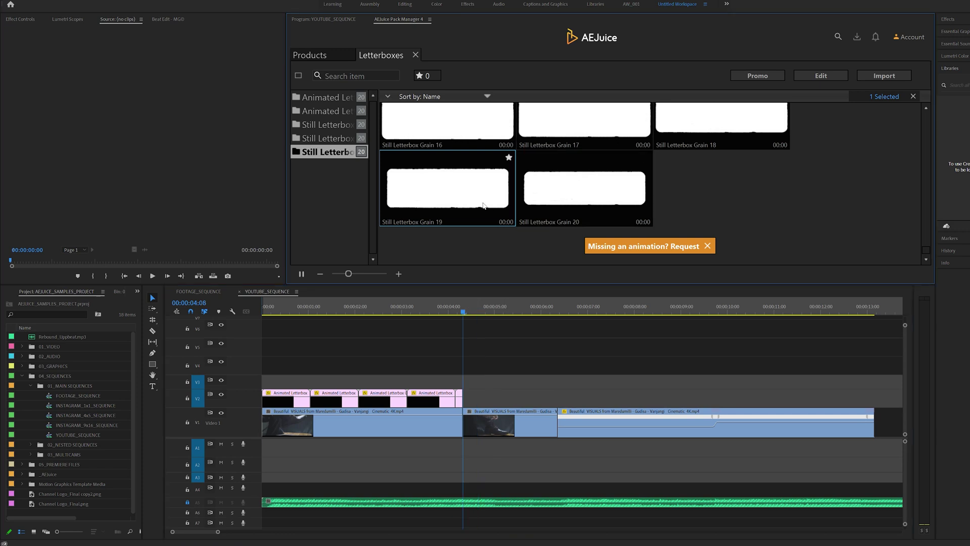
{"action": "left_click_drag", "start_coordinate": [468, 201], "coordinate": [493, 373]}
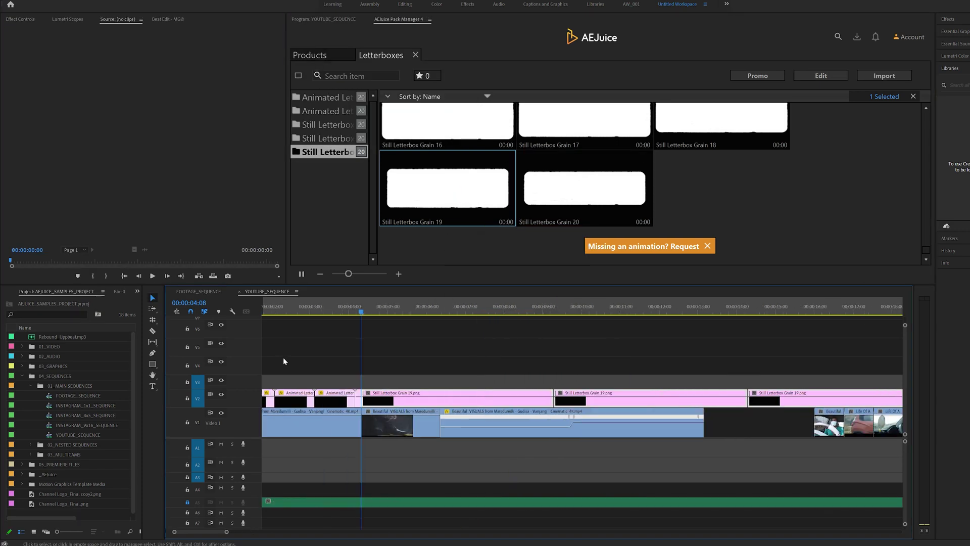
Cut the Still Letterbox Grain 19 clip at the end of the second video clip and delete all the excess letterbox clips.
{"action": "key", "text": "c"}
{"action": "left_click", "coordinate": [517, 399]}
{"action": "key", "text": "v"}
{"action": "left_click_drag", "start_coordinate": [564, 349], "coordinate": [712, 395]}
{"action": "key", "text": "Delete"}
{"action": "scroll", "coordinate": [446, 386], "scroll_direction": "down", "scroll_amount": 2}
{"action": "scroll", "coordinate": [420, 360], "scroll_direction": "down", "scroll_amount": 5}
{"action": "scroll", "coordinate": [285, 356], "scroll_direction": "up", "scroll_amount": 4}
Play through the third video clip and trim its end back to 00:00:12:22.
{"action": "key", "text": "space"}
{"action": "left_click", "coordinate": [495, 306]}
{"action": "key", "text": "space"}
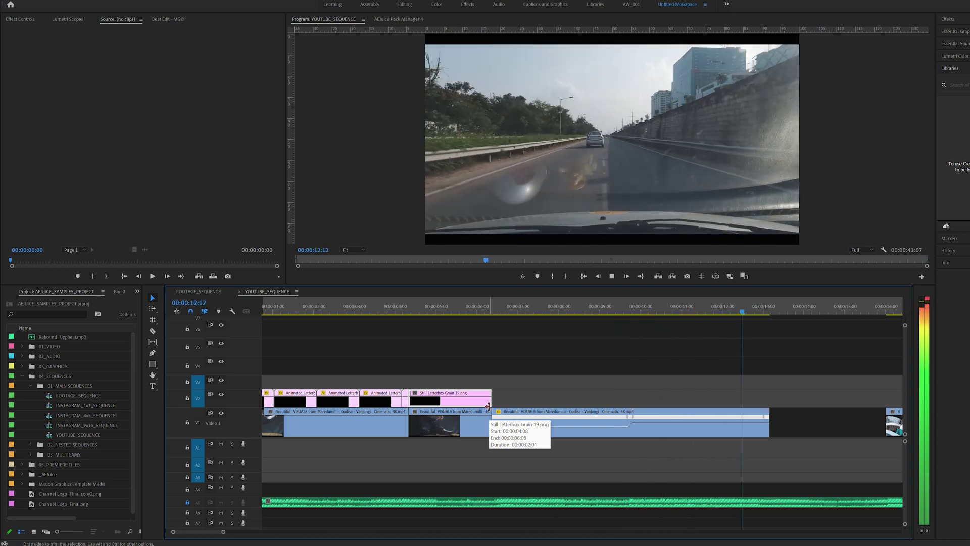
{"action": "left_click_drag", "start_coordinate": [768, 427], "coordinate": [757, 428]}
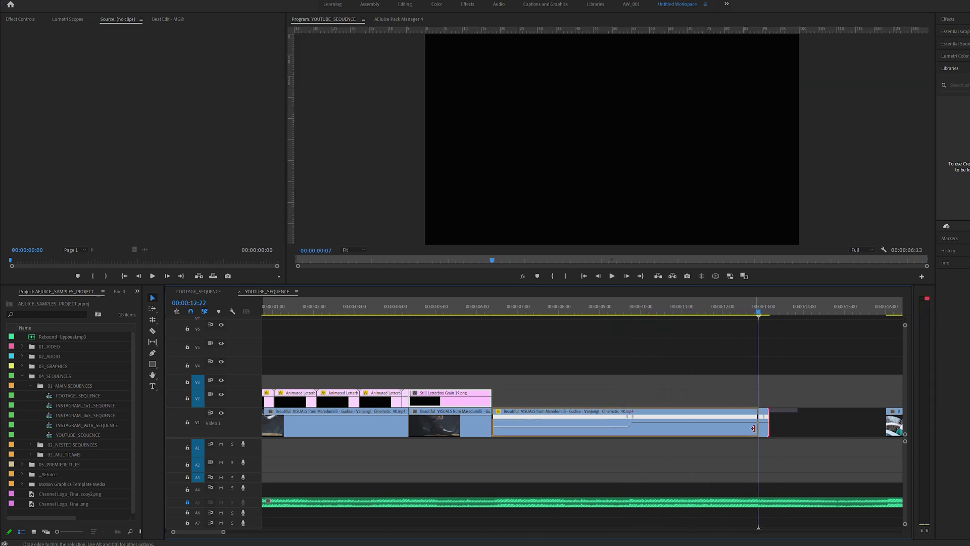
{"action": "left_click", "coordinate": [717, 311]}
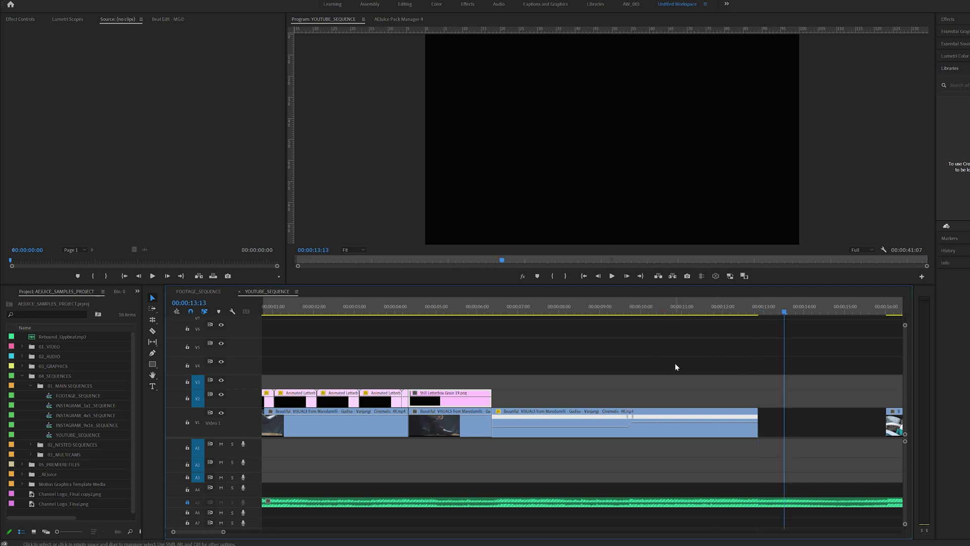
Open the Film Textures pack and place 35mm Grain 4x3 3 frames Alpha on V3 at 00:00:07:12.
{"action": "left_click", "coordinate": [528, 311]}
{"action": "mouse_move", "coordinate": [528, 311]}
{"action": "left_mouse_down"}
{"action": "mouse_move", "coordinate": [505, 316]}
{"action": "mouse_move", "coordinate": [537, 320]}
{"action": "left_mouse_up"}
{"action": "left_click", "coordinate": [394, 21]}
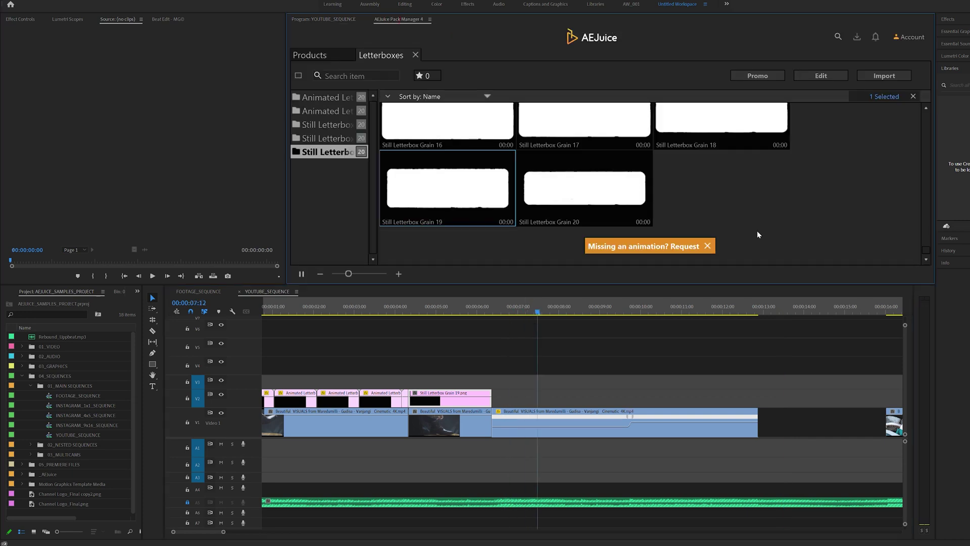
{"action": "left_click", "coordinate": [320, 56]}
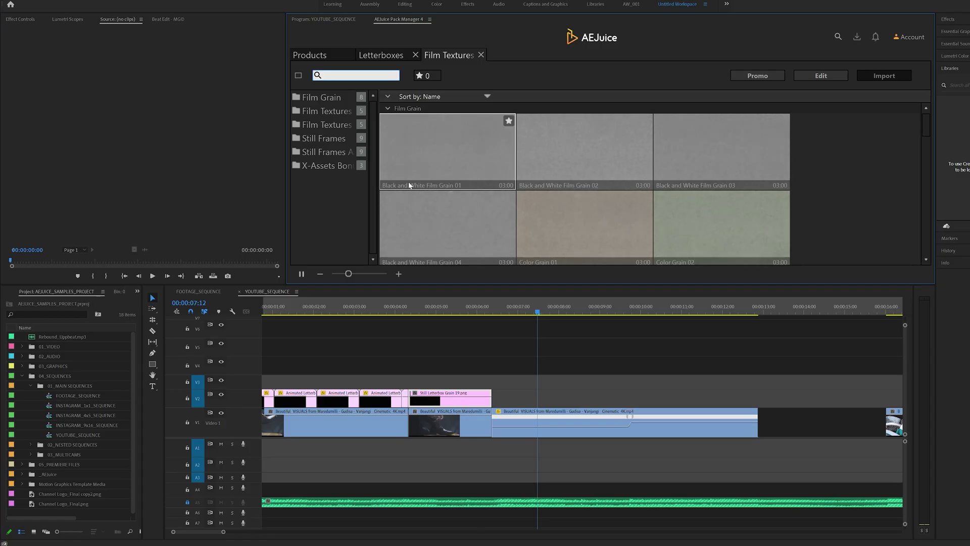
{"action": "scroll", "coordinate": [647, 229], "scroll_direction": "down", "scroll_amount": 10}
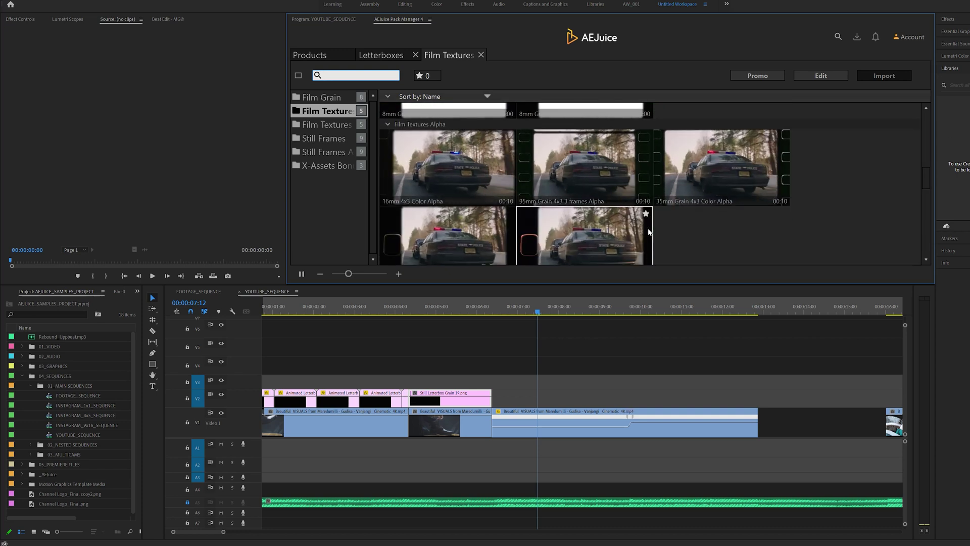
{"action": "left_click_drag", "start_coordinate": [581, 171], "coordinate": [542, 374]}
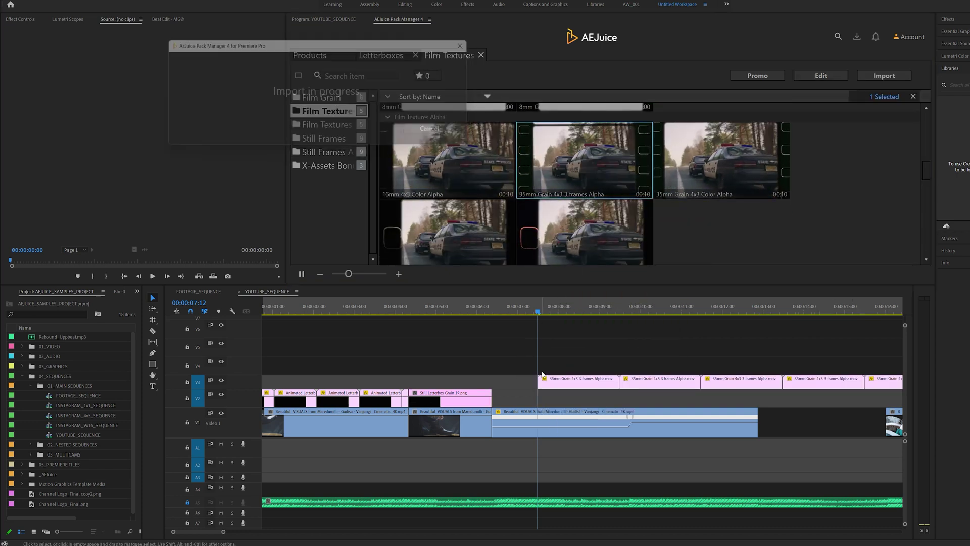
Move the first 35mm film texture clips down to V2 so they cover the third video clip end to end.
{"action": "key", "text": "minus"}
{"action": "key", "text": "minus"}
{"action": "key", "text": "equal"}
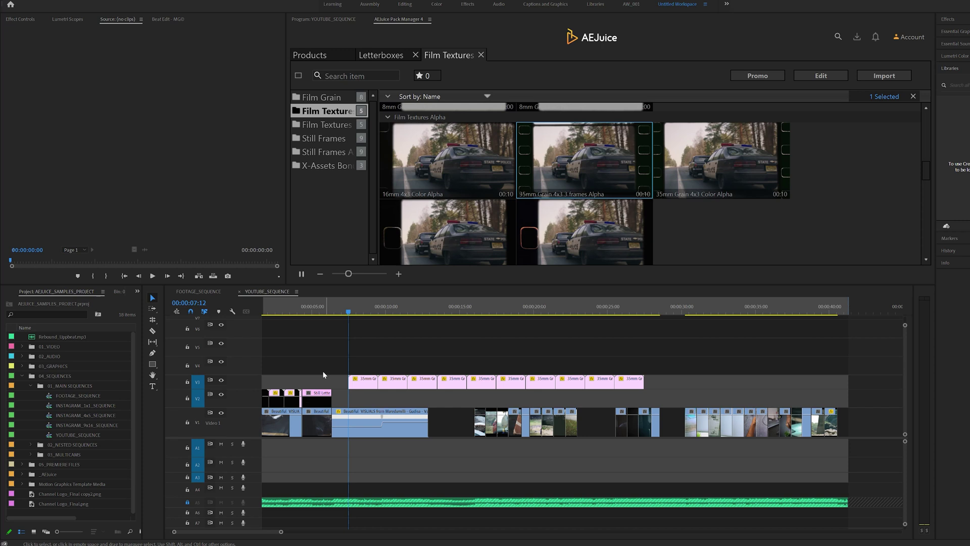
{"action": "key", "text": "equal"}
{"action": "key", "text": "equal"}
{"action": "key", "text": "equal"}
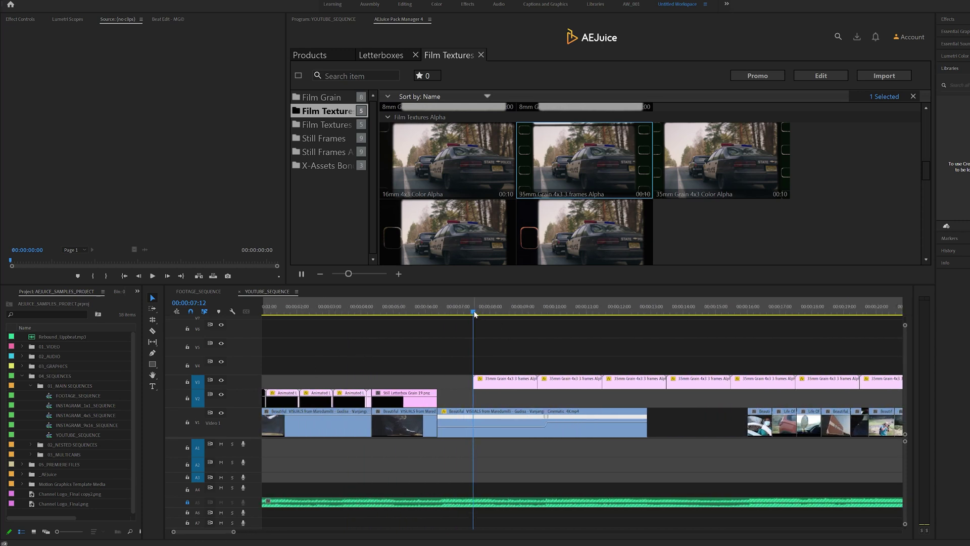
{"action": "left_click_drag", "start_coordinate": [498, 382], "coordinate": [465, 403]}
{"action": "left_click_drag", "start_coordinate": [561, 385], "coordinate": [525, 399]}
{"action": "left_click_drag", "start_coordinate": [641, 384], "coordinate": [606, 399]}
{"action": "left_click_drag", "start_coordinate": [683, 384], "coordinate": [647, 398]}
Remove the excess 35mm film texture clips left on V3.
{"action": "key", "text": "minus"}
{"action": "key", "text": "backslash"}
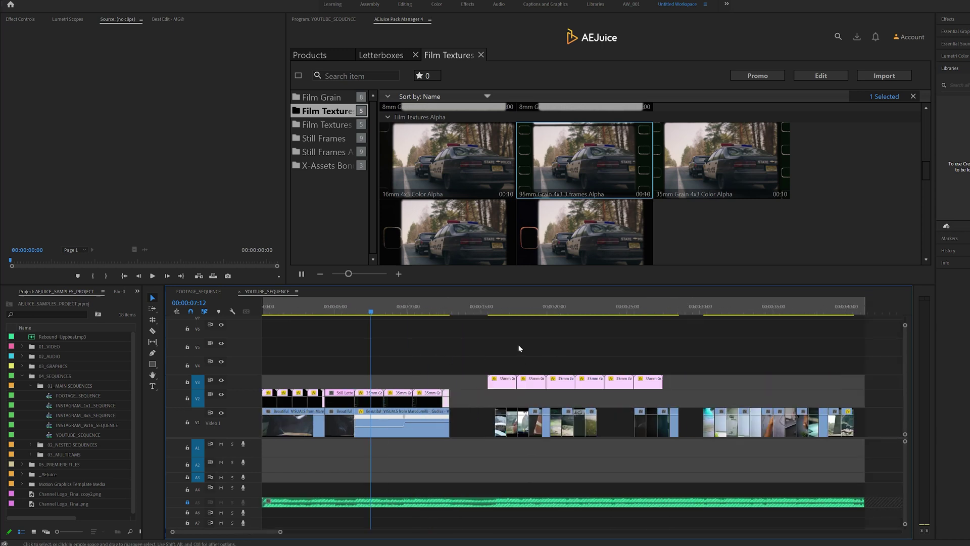
{"action": "left_click_drag", "start_coordinate": [542, 364], "coordinate": [654, 388]}
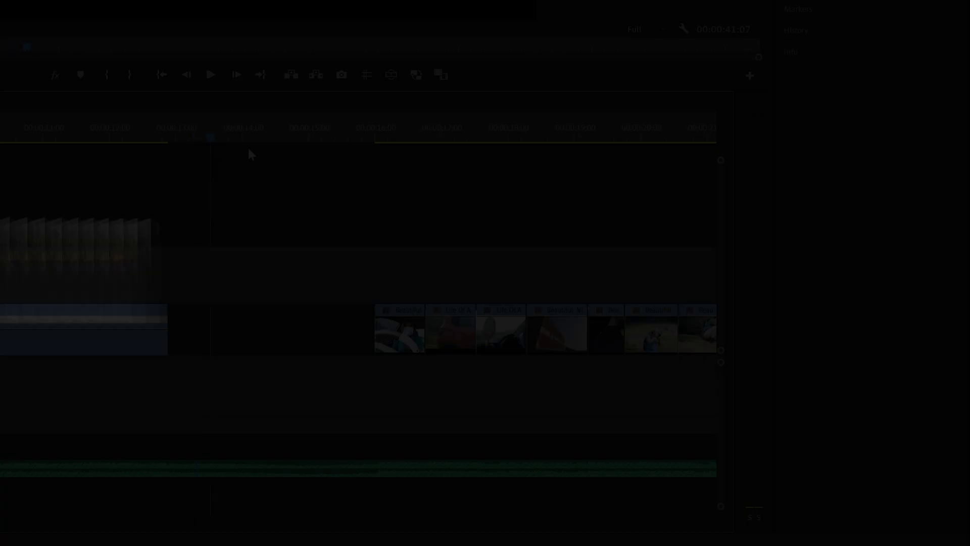
Browse the Epic Trailers pack and add Epic Trailer 11 - Dark Smoke Reveal to V2 at 00:00:12:22.
{"action": "left_click_drag", "start_coordinate": [177, 159], "coordinate": [267, 171]}
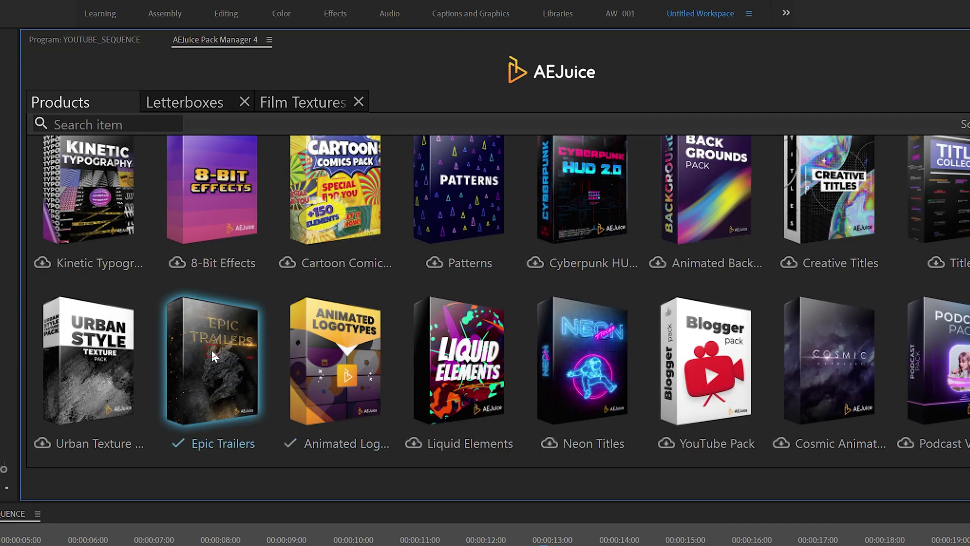
{"action": "left_click", "coordinate": [214, 356]}
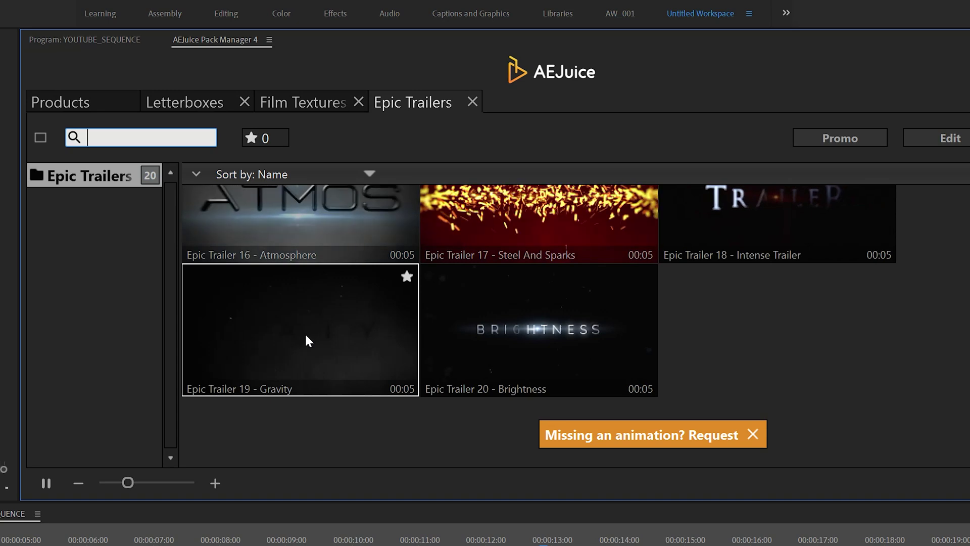
{"action": "scroll", "coordinate": [315, 341], "scroll_direction": "up", "scroll_amount": 3}
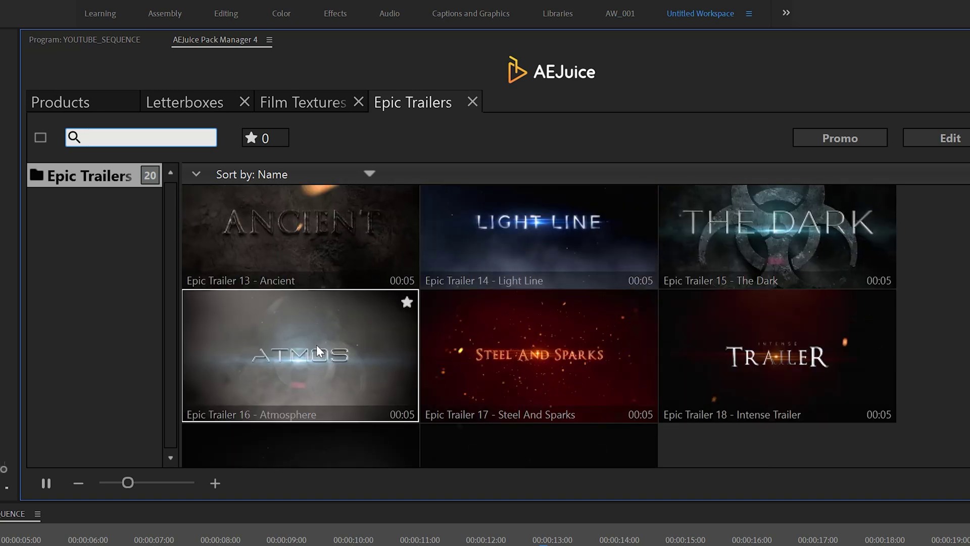
{"action": "scroll", "coordinate": [791, 423], "scroll_direction": "up", "scroll_amount": 1}
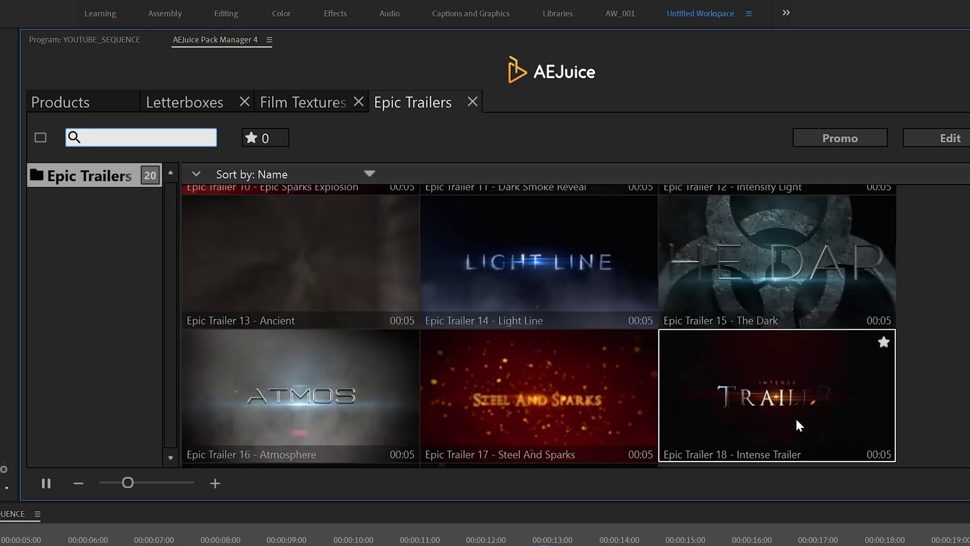
{"action": "scroll", "coordinate": [795, 417], "scroll_direction": "up", "scroll_amount": 2}
{"action": "scroll", "coordinate": [793, 416], "scroll_direction": "up", "scroll_amount": 2}
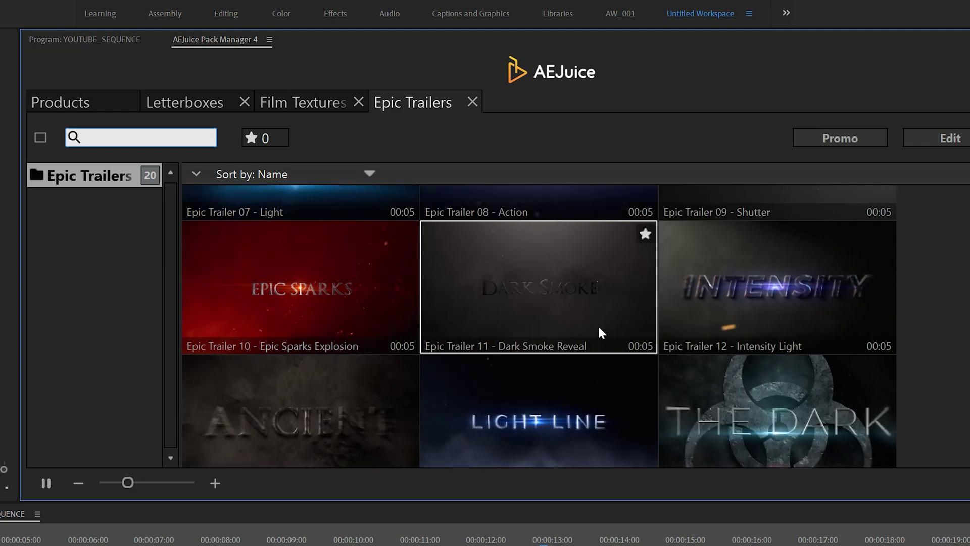
{"action": "left_click_drag", "start_coordinate": [599, 329], "coordinate": [556, 545]}
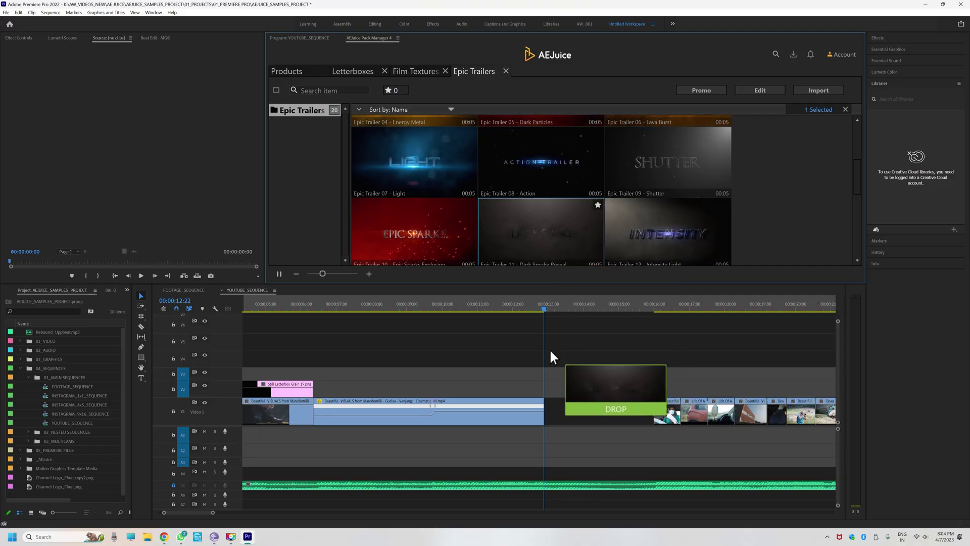
{"action": "left_click_drag", "start_coordinate": [551, 351], "coordinate": [551, 351]}
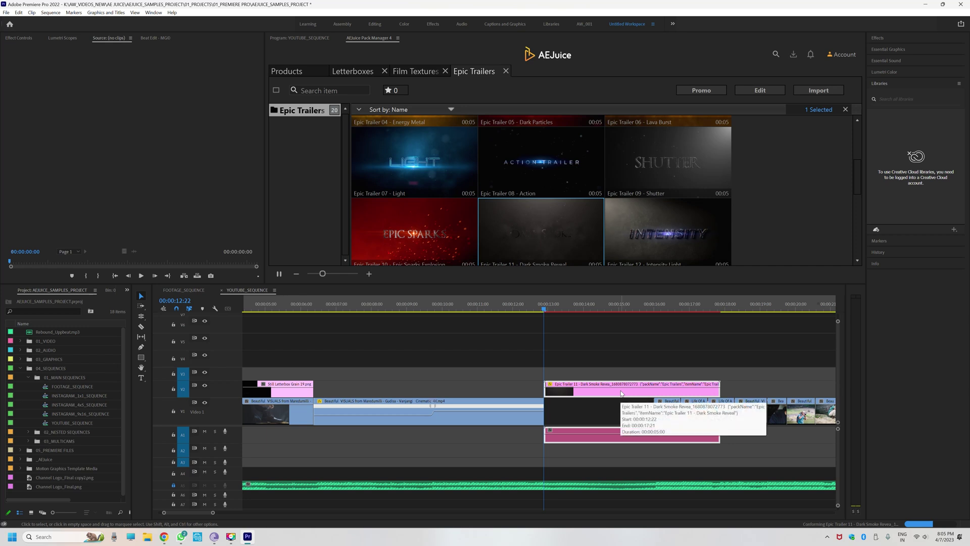
Change the Dark Smoke title's text to TRAVEL VIDEOS and set its font to TeX Gyre Adventor Bold.
{"action": "double_click", "coordinate": [583, 389]}
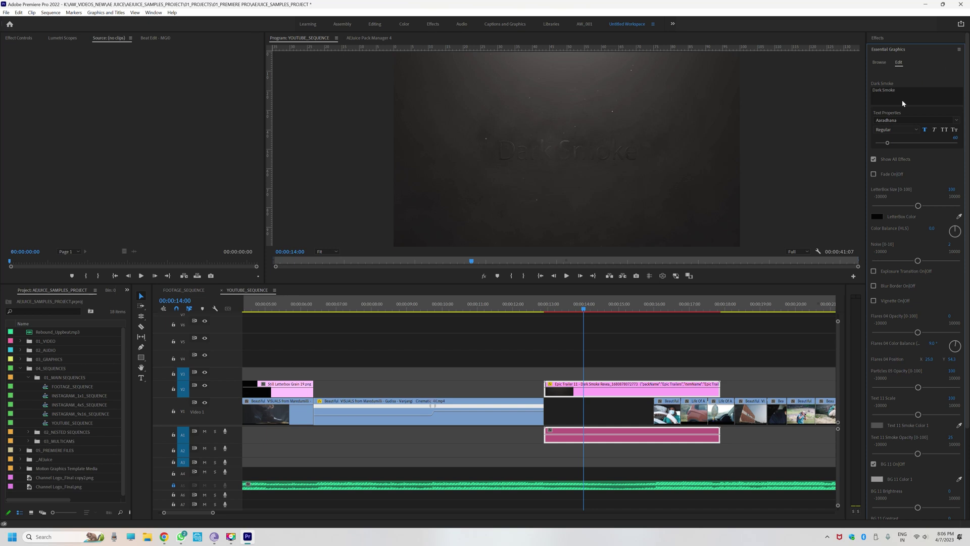
{"action": "left_click", "coordinate": [153, 12]}
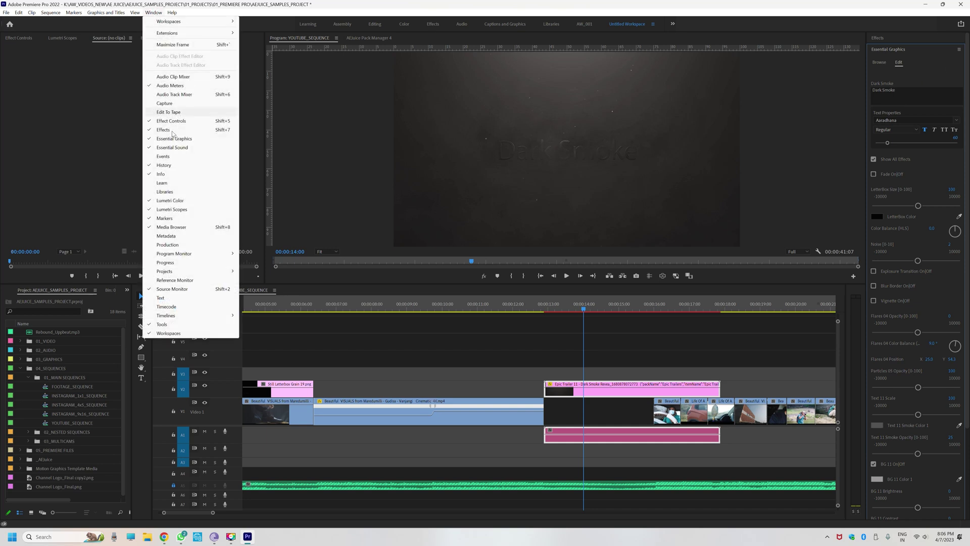
{"action": "left_click", "coordinate": [551, 5]}
{"action": "left_click", "coordinate": [626, 398]}
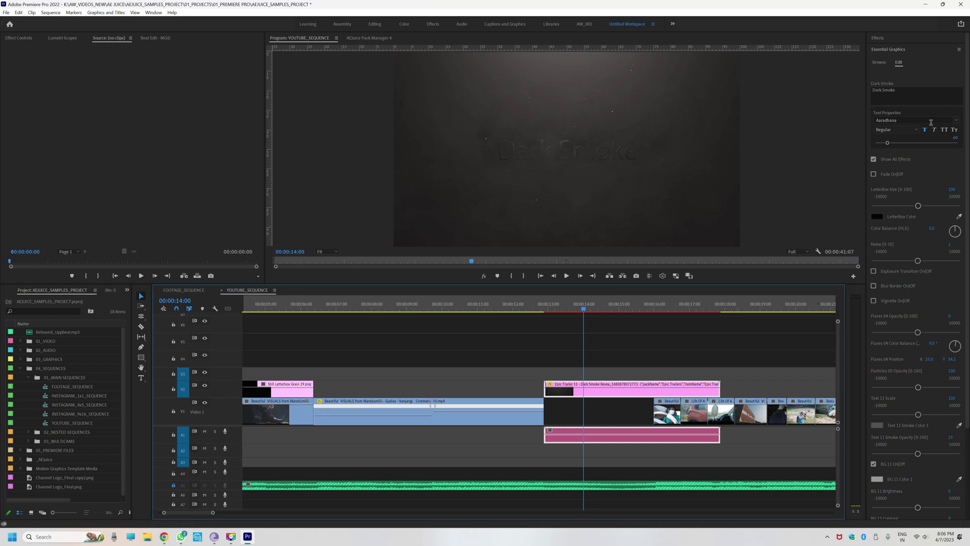
{"action": "left_click", "coordinate": [892, 101]}
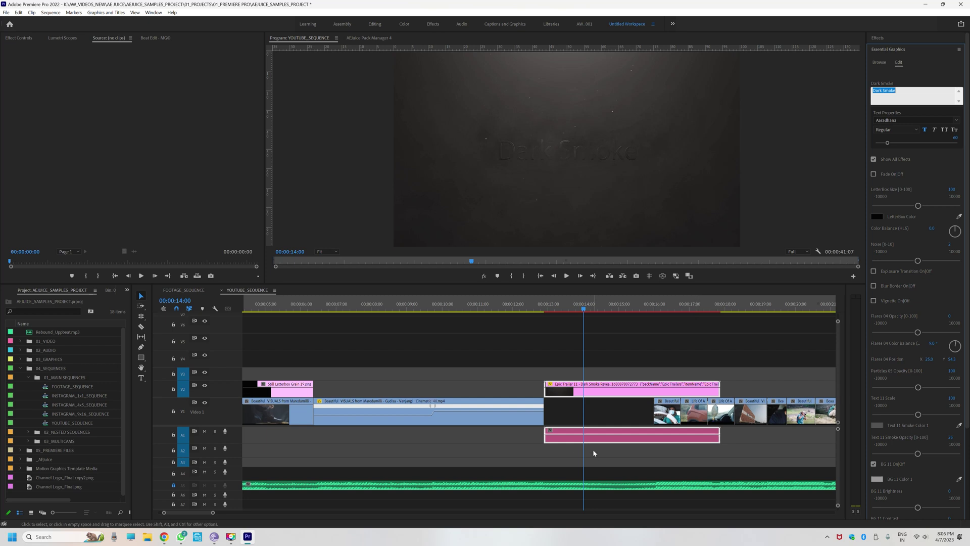
{"action": "type", "text": "TRAVEL VIDEOS"}
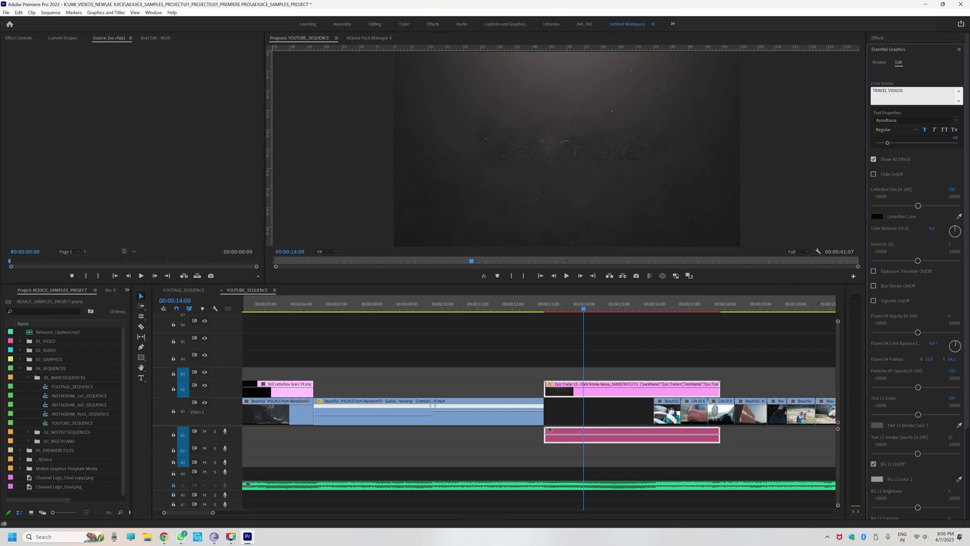
{"action": "left_click", "coordinate": [938, 114]}
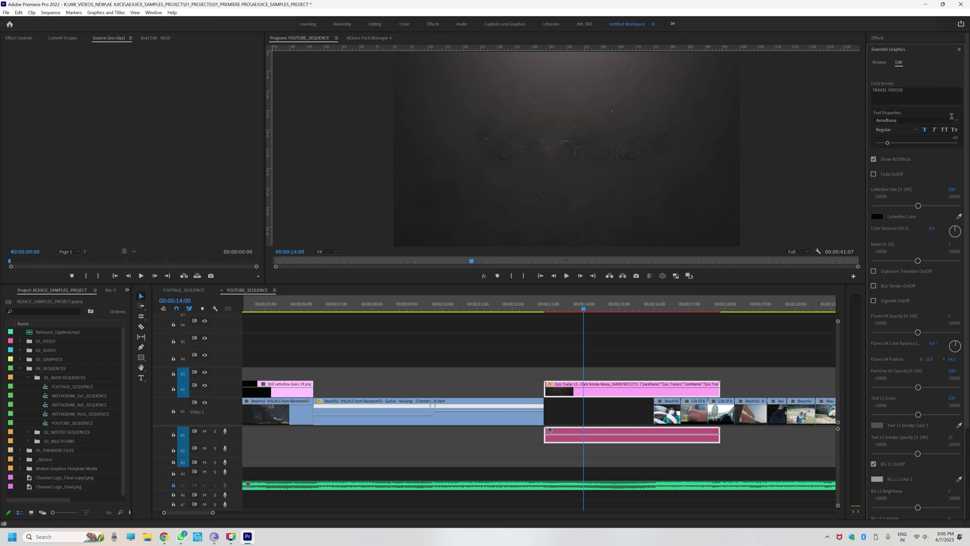
Shorten the TRAVEL VIDEOS title clip to end where the following footage starts and move it down to V1.
{"action": "left_click_drag", "start_coordinate": [719, 390], "coordinate": [653, 390]}
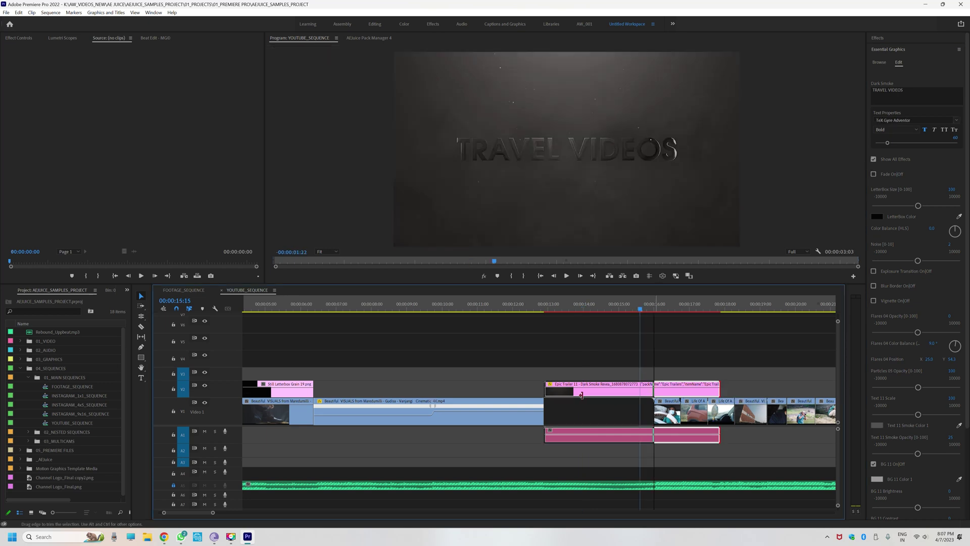
{"action": "key", "text": "Delete"}
{"action": "left_click_drag", "start_coordinate": [590, 394], "coordinate": [588, 406]}
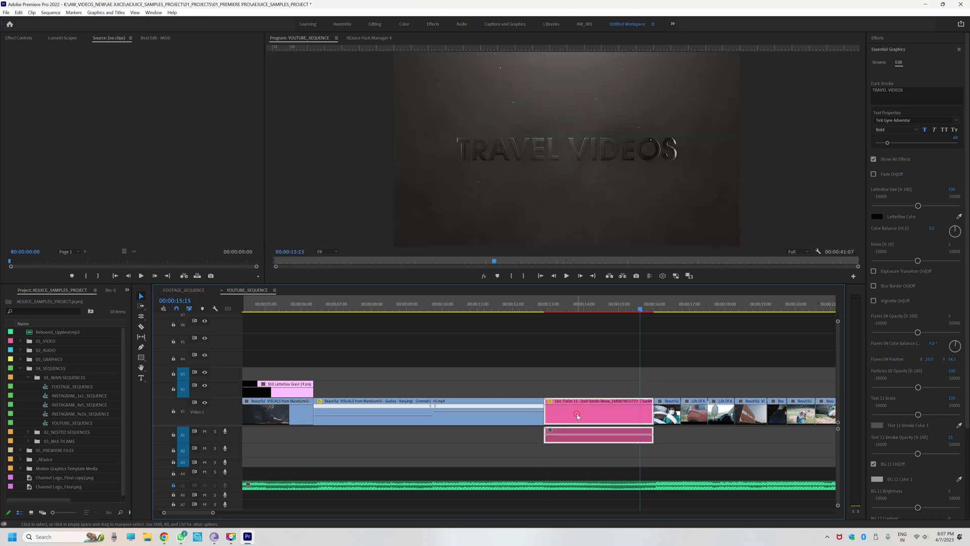
Mark the title clip's range with in and out points, render its preview and scrub through it.
{"action": "key", "text": "x"}
{"action": "key", "text": "Return"}
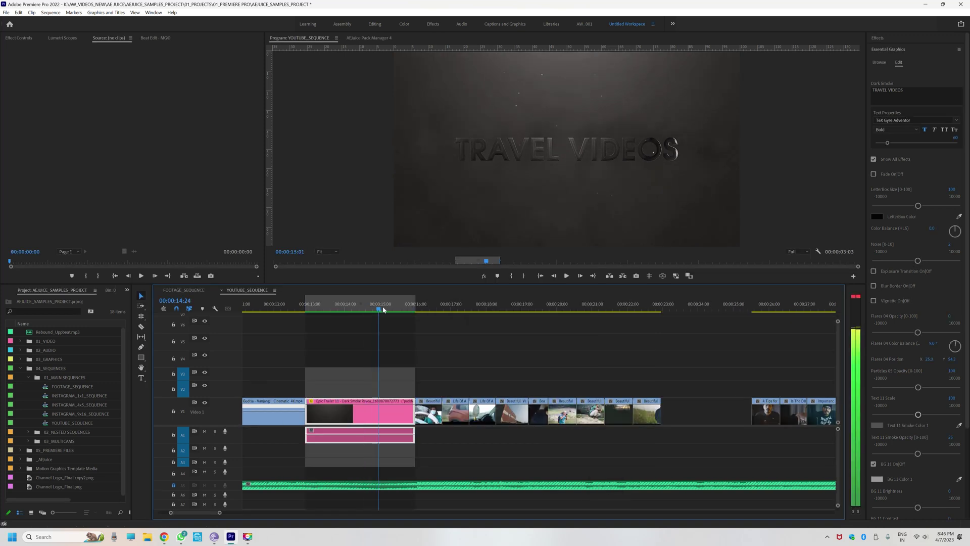
{"action": "left_click_drag", "start_coordinate": [379, 309], "coordinate": [388, 310]}
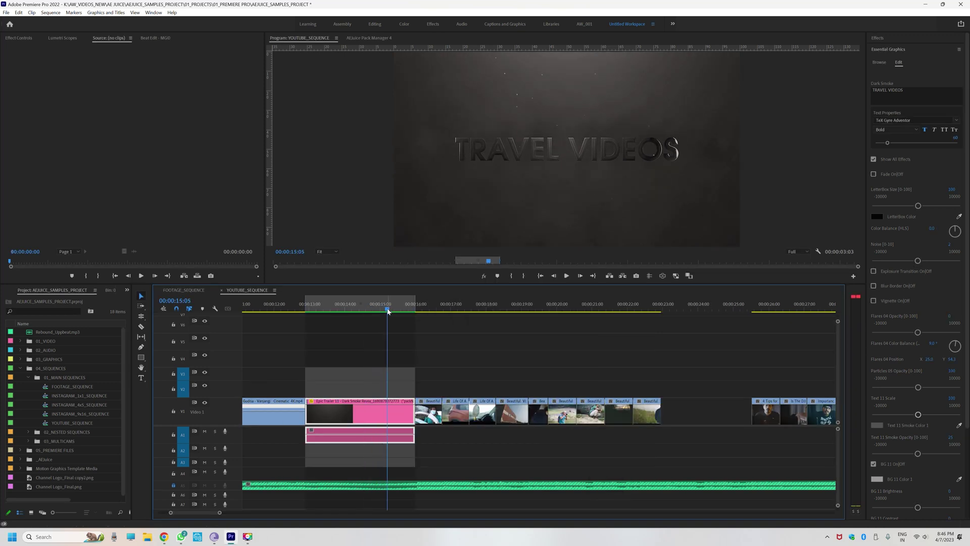
Copy the TRAVEL VIDEOS title into the next gap between footage groups and change the copy's text to TUTORIALS.
{"action": "key", "text": "minus"}
{"action": "key", "text": "minus"}
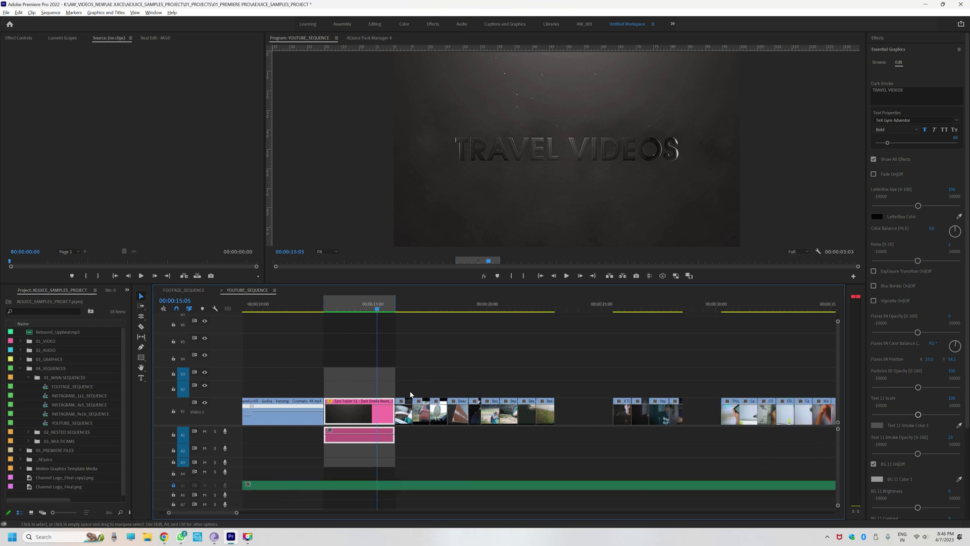
{"action": "key", "text": "minus"}
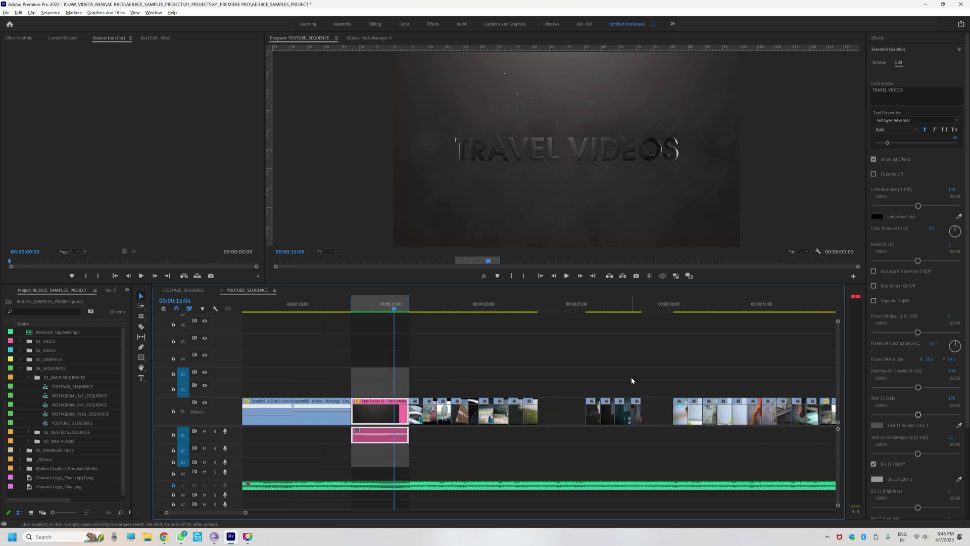
{"action": "scroll", "coordinate": [631, 381], "scroll_direction": "up", "scroll_amount": 1}
{"action": "left_click_drag", "start_coordinate": [344, 419], "coordinate": [563, 412]}
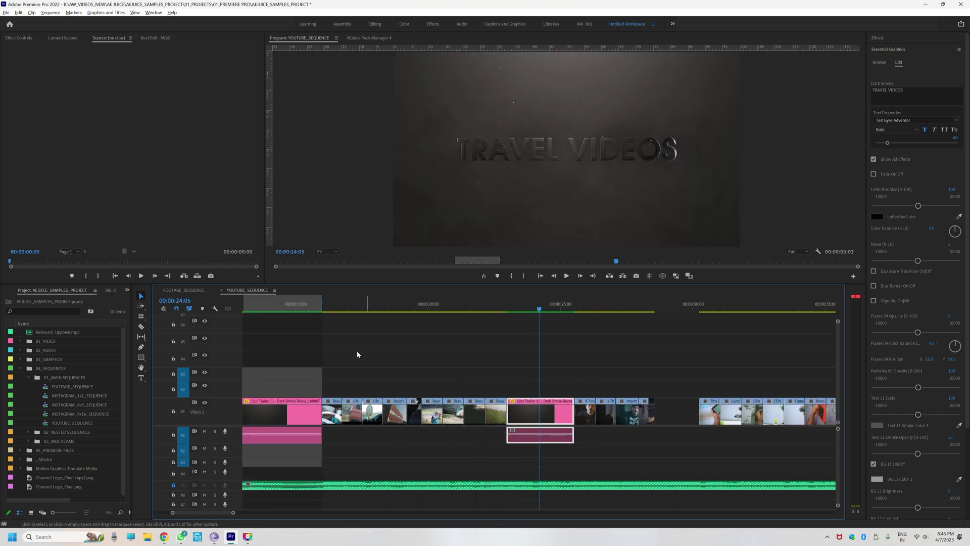
{"action": "left_click", "coordinate": [902, 90]}
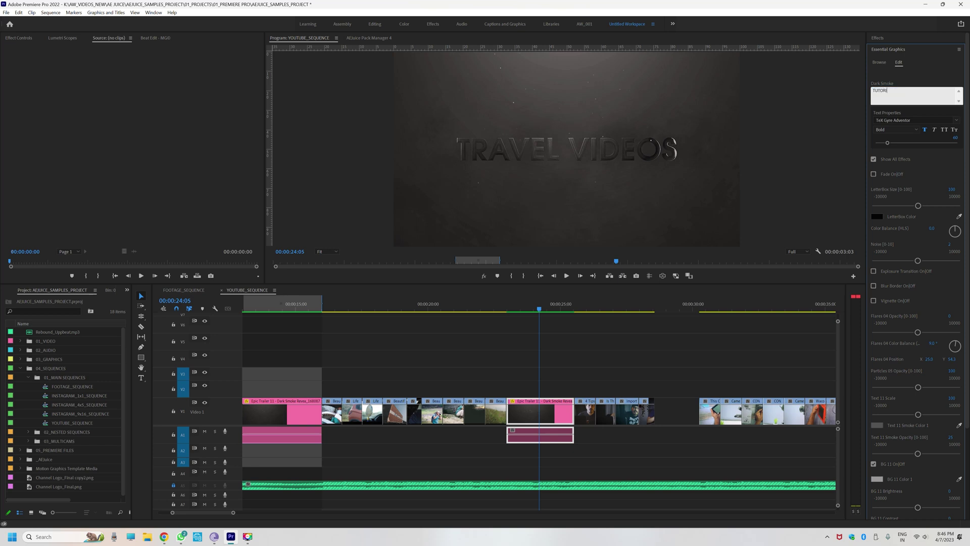
Copy the TUTORIALS title into the gap at about 00:00:29 on V1 and open its text for editing.
{"action": "scroll", "coordinate": [379, 404], "scroll_direction": "down", "scroll_amount": 3}
{"action": "left_click_drag", "start_coordinate": [379, 412], "coordinate": [513, 395]}
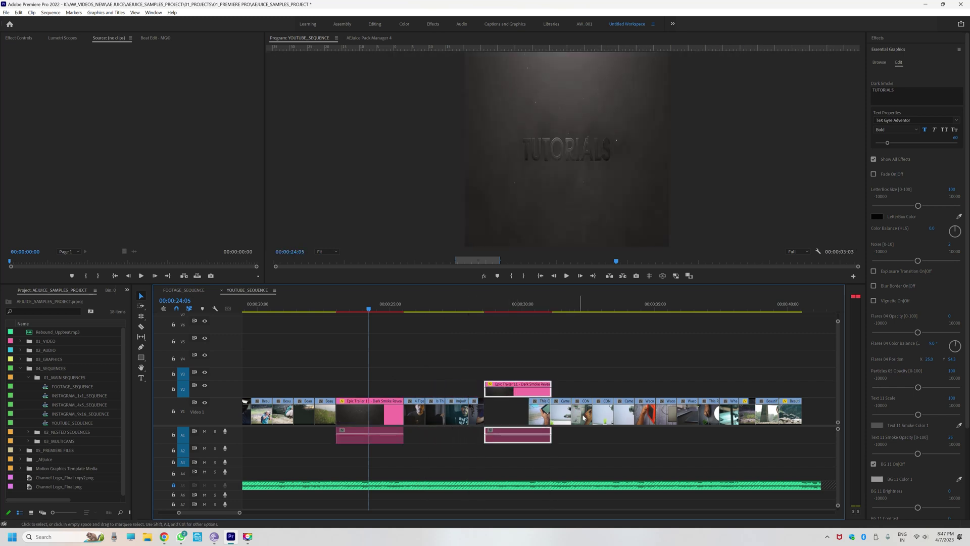
{"action": "left_click", "coordinate": [582, 417]}
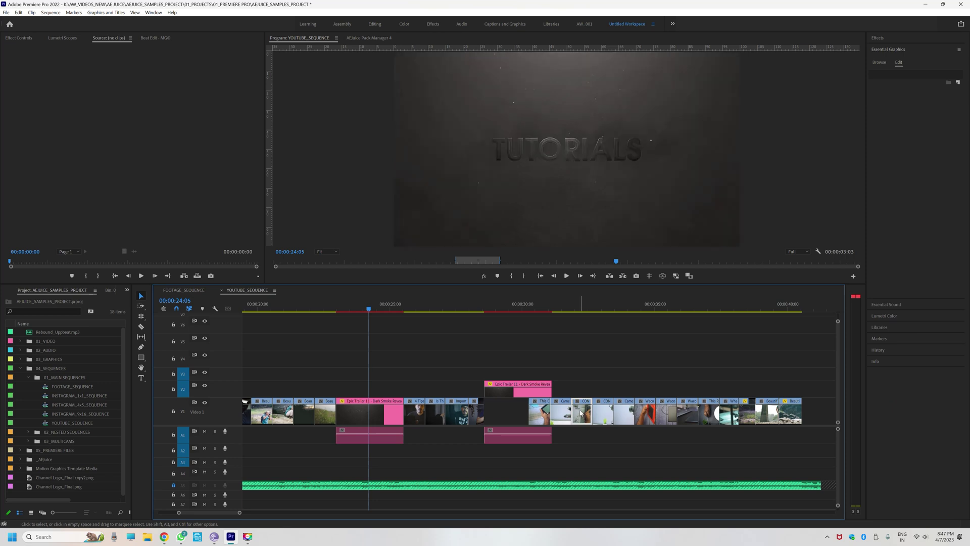
{"action": "left_click_drag", "start_coordinate": [582, 410], "coordinate": [582, 359]}
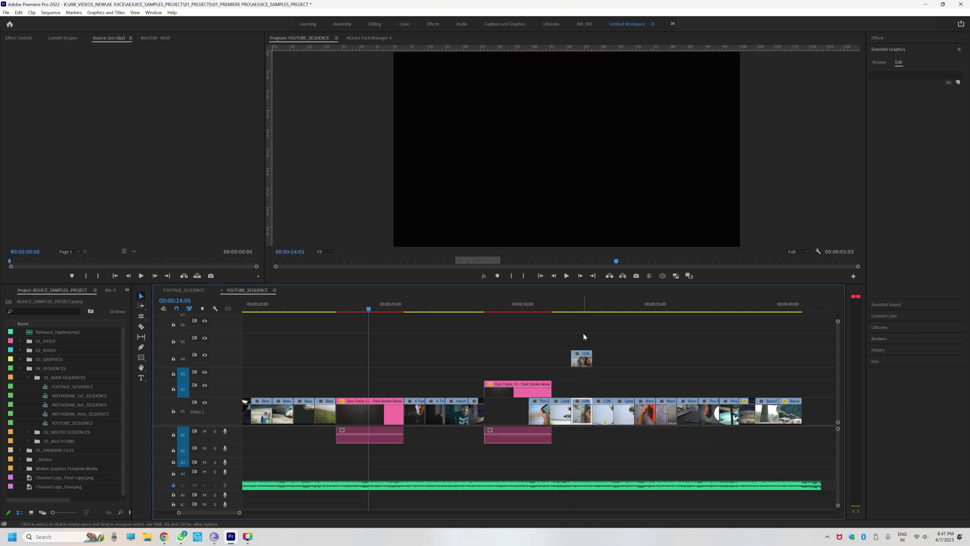
{"action": "key", "text": "ctrl+z"}
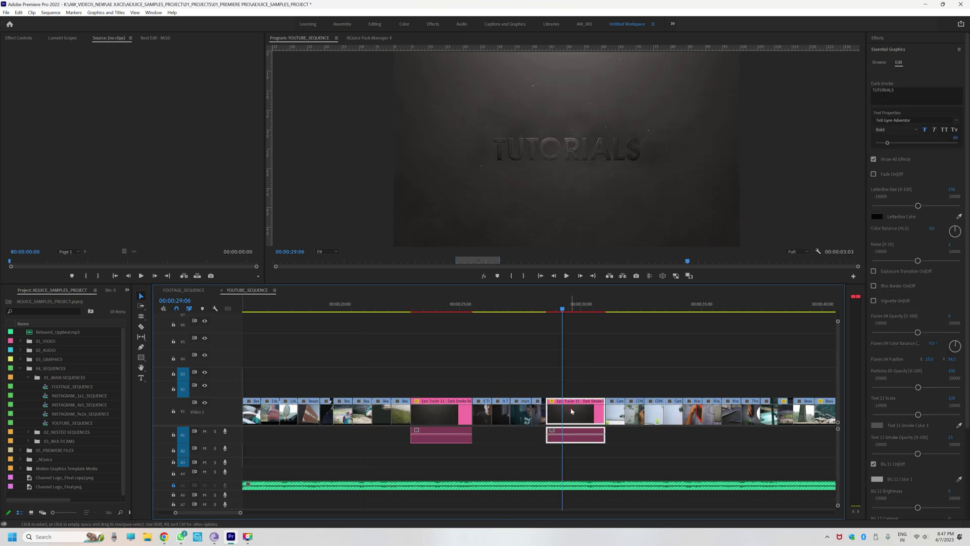
{"action": "left_click", "coordinate": [903, 96]}
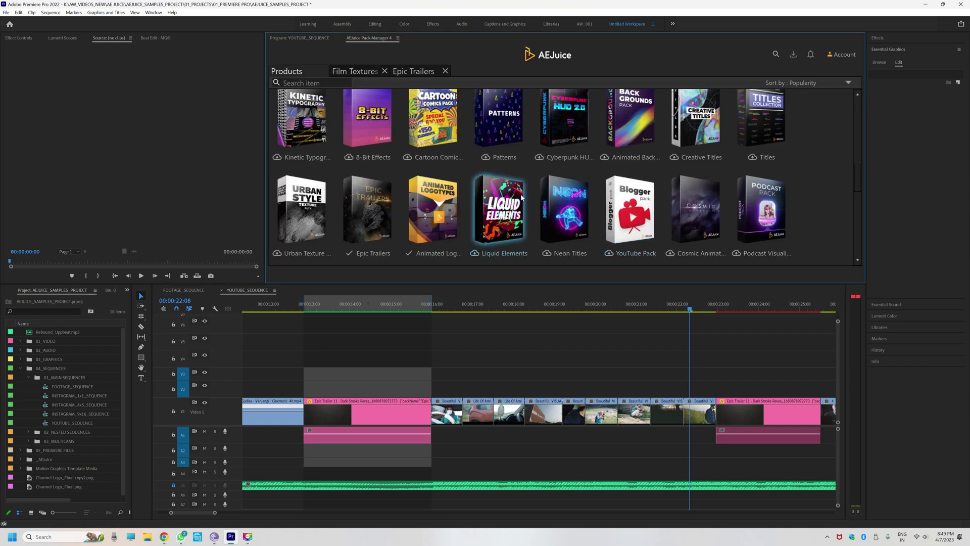
Browse the AEJuice products, open the Old Film Constructor pack and examine its film assets and transitions.
{"action": "scroll", "coordinate": [521, 197], "scroll_direction": "down", "scroll_amount": 5}
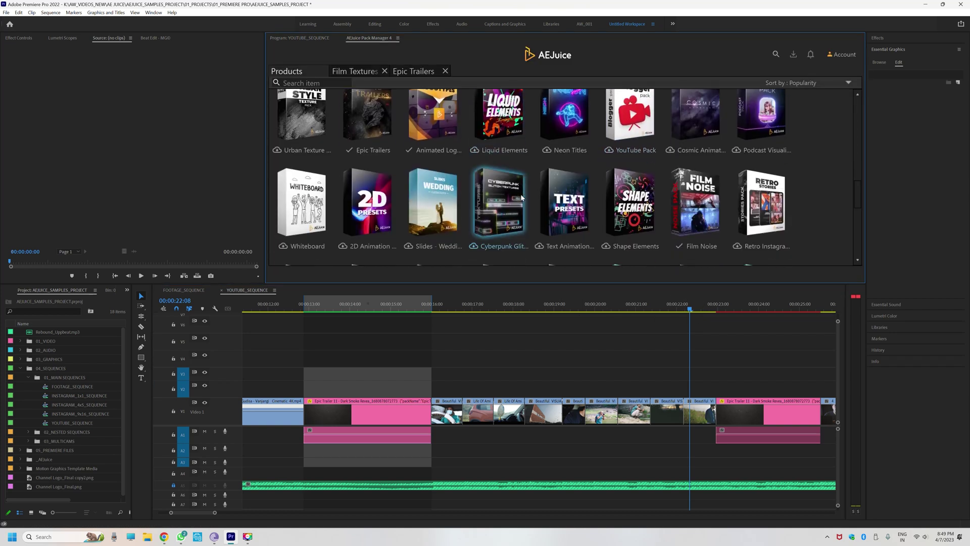
{"action": "scroll", "coordinate": [520, 197], "scroll_direction": "down", "scroll_amount": 3}
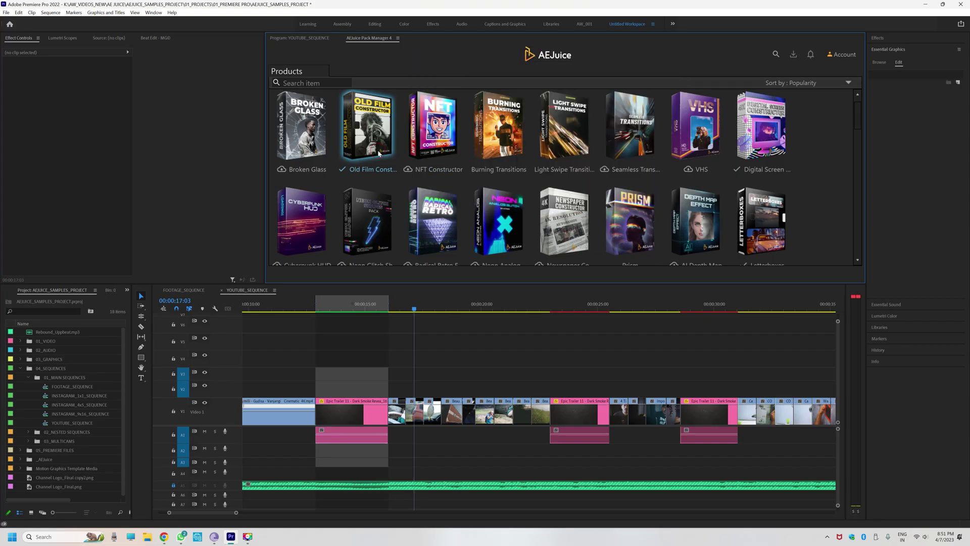
{"action": "left_click", "coordinate": [377, 149]}
{"action": "scroll", "coordinate": [540, 142], "scroll_direction": "down", "scroll_amount": 15}
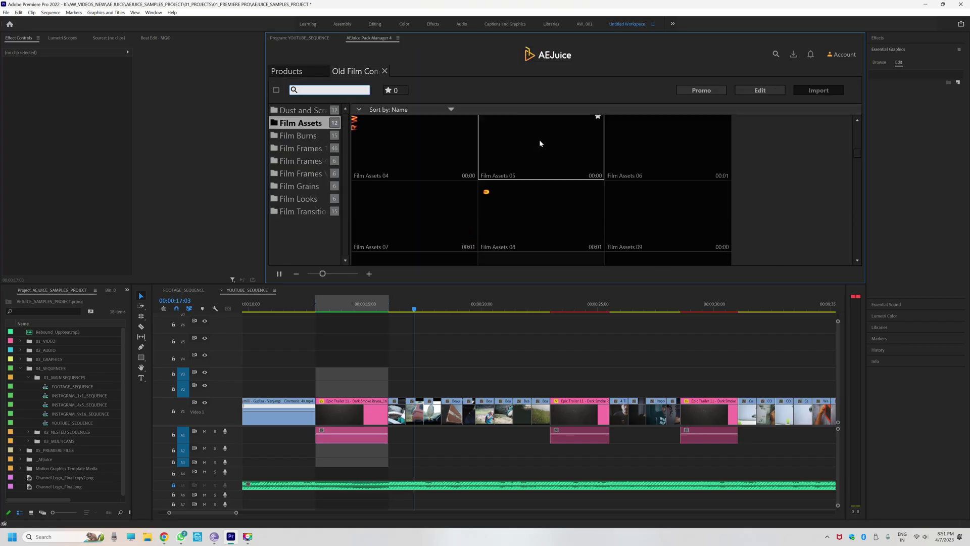
{"action": "scroll", "coordinate": [539, 145], "scroll_direction": "down", "scroll_amount": 5}
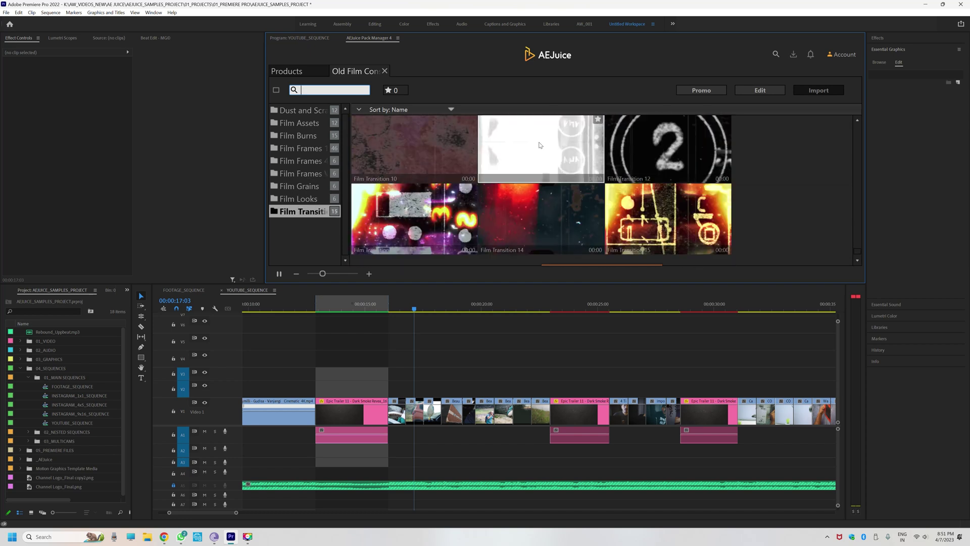
{"action": "scroll", "coordinate": [541, 142], "scroll_direction": "up", "scroll_amount": 10}
{"action": "scroll", "coordinate": [540, 137], "scroll_direction": "up", "scroll_amount": 1}
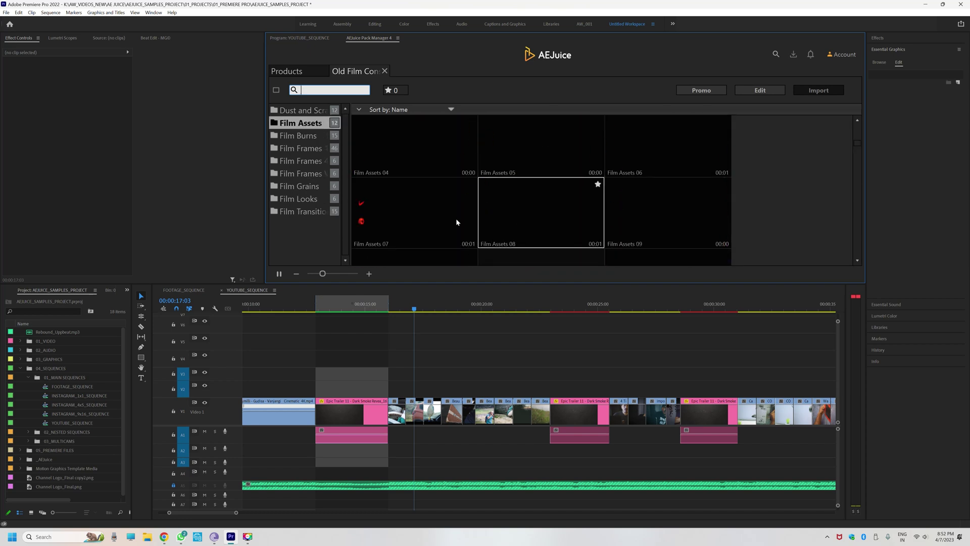
{"action": "scroll", "coordinate": [451, 205], "scroll_direction": "up", "scroll_amount": 1}
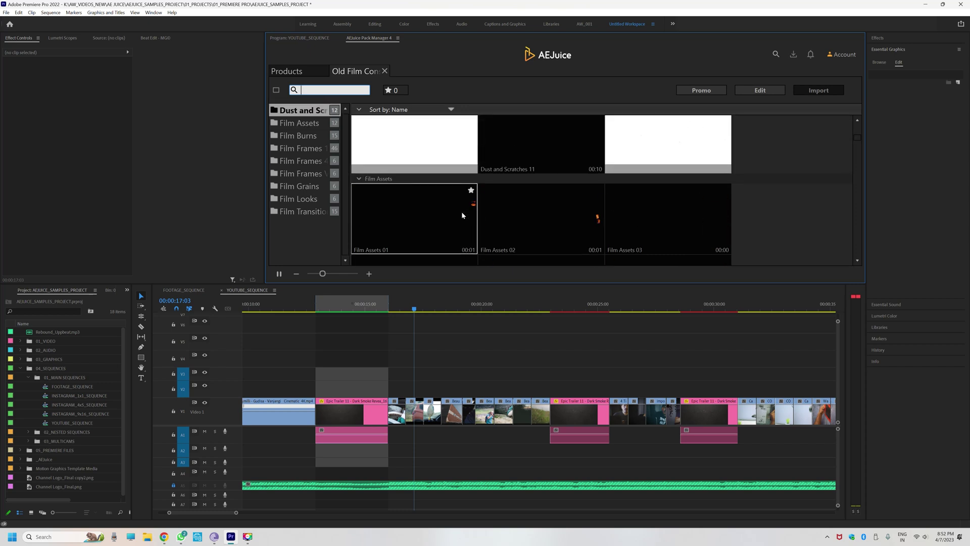
Add film asset overlays on V2 over the travel footage from 00:00:16:00, set their blend mode to Screen and preview them.
{"action": "left_click_drag", "start_coordinate": [417, 311], "coordinate": [389, 310]}
{"action": "left_click", "coordinate": [380, 40]}
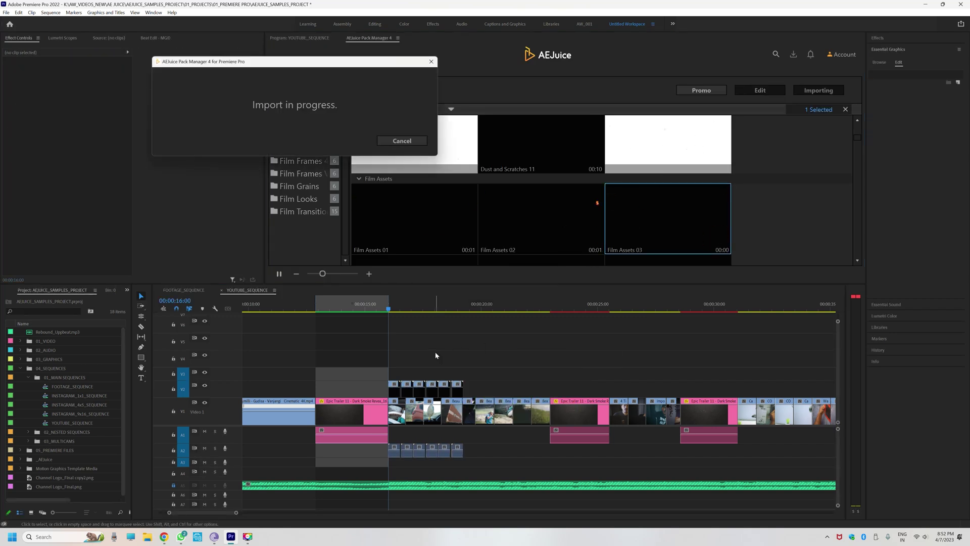
{"action": "left_click", "coordinate": [394, 310]}
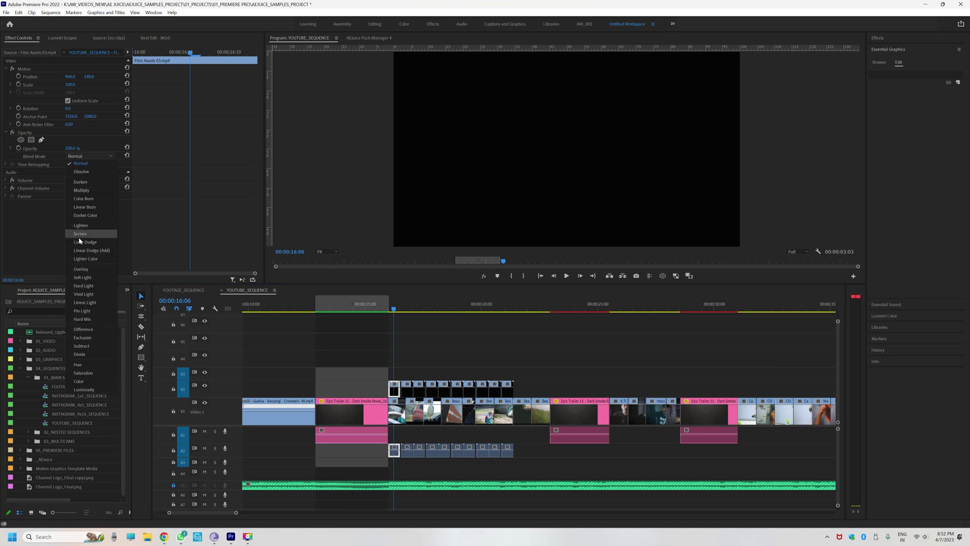
{"action": "left_click", "coordinate": [79, 236]}
{"action": "scroll", "coordinate": [437, 362], "scroll_direction": "up", "scroll_amount": 4}
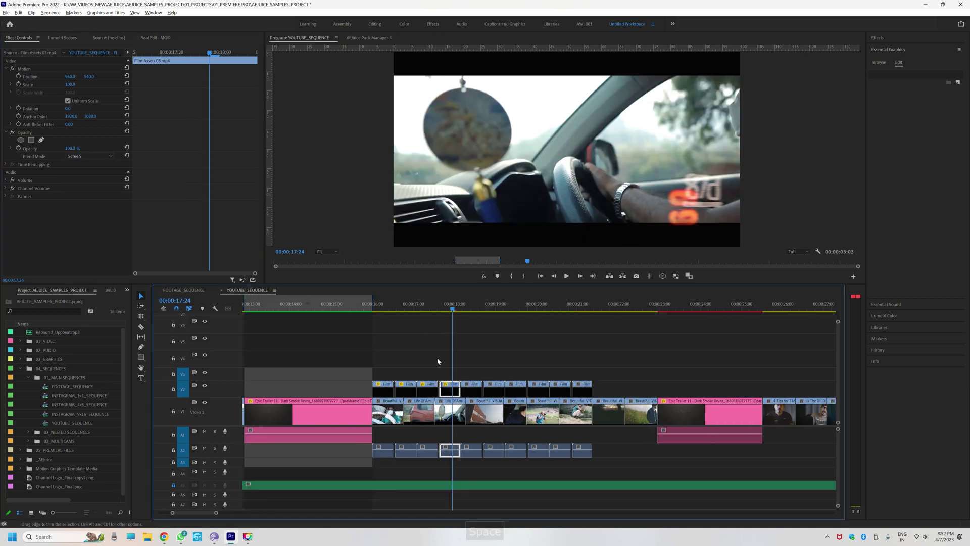
{"action": "left_click", "coordinate": [490, 308]}
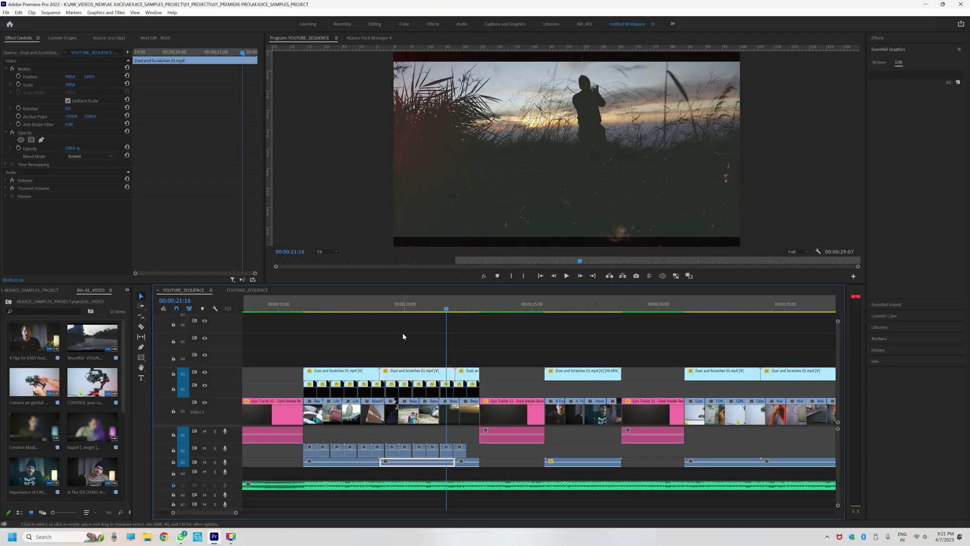
Review the dust overlays and move the Dust and Scratches 01 clip above the tutorial footage down to V2.
{"action": "scroll", "coordinate": [443, 310], "scroll_direction": "down", "scroll_amount": 3}
{"action": "left_click_drag", "start_coordinate": [440, 311], "coordinate": [510, 317]}
{"action": "key", "text": "="}
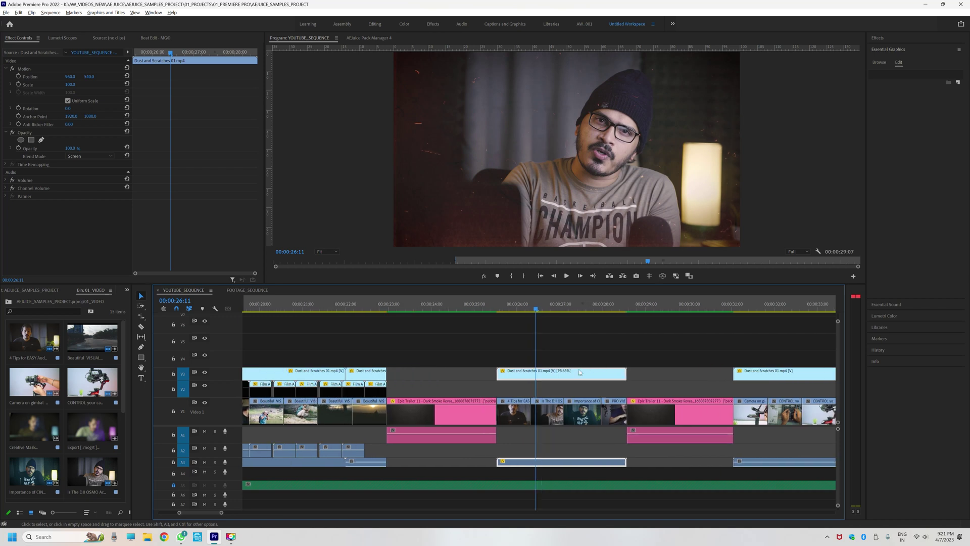
{"action": "left_click_drag", "start_coordinate": [578, 379], "coordinate": [579, 389]}
{"action": "scroll", "coordinate": [386, 314], "scroll_direction": "up", "scroll_amount": 2}
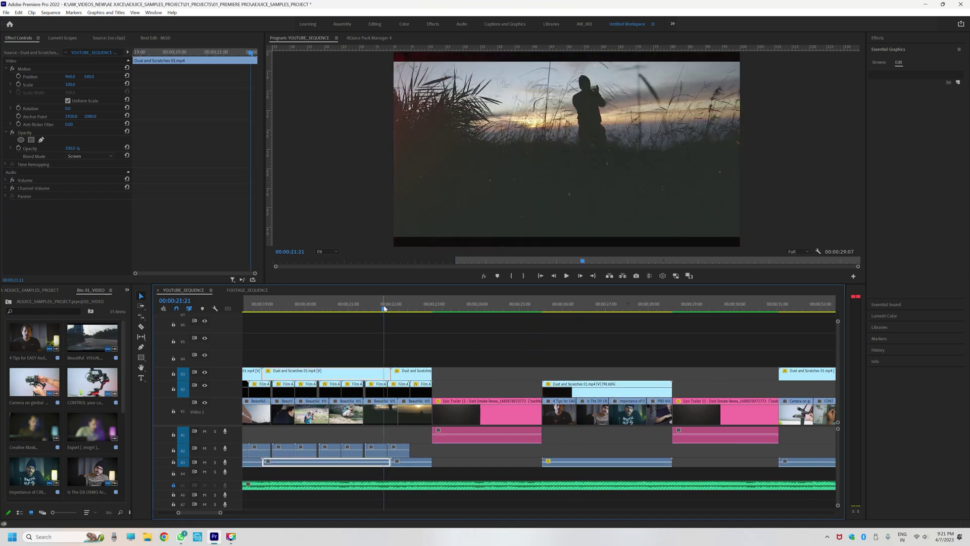
{"action": "scroll", "coordinate": [466, 416], "scroll_direction": "down", "scroll_amount": 2}
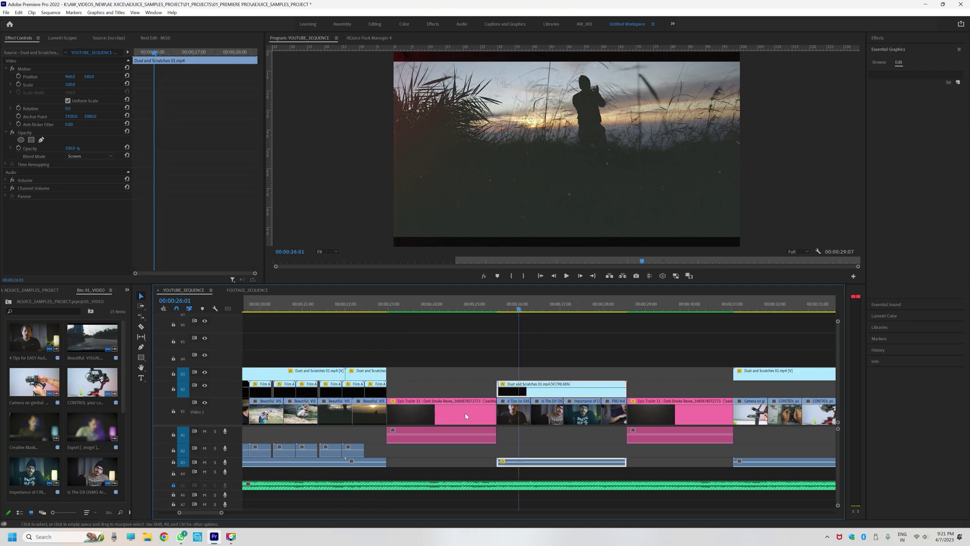
Import Screen Recording 06 from the camera screen overlays at 00:00:25:13 and cut it where the next title starts.
{"action": "left_click", "coordinate": [373, 38]}
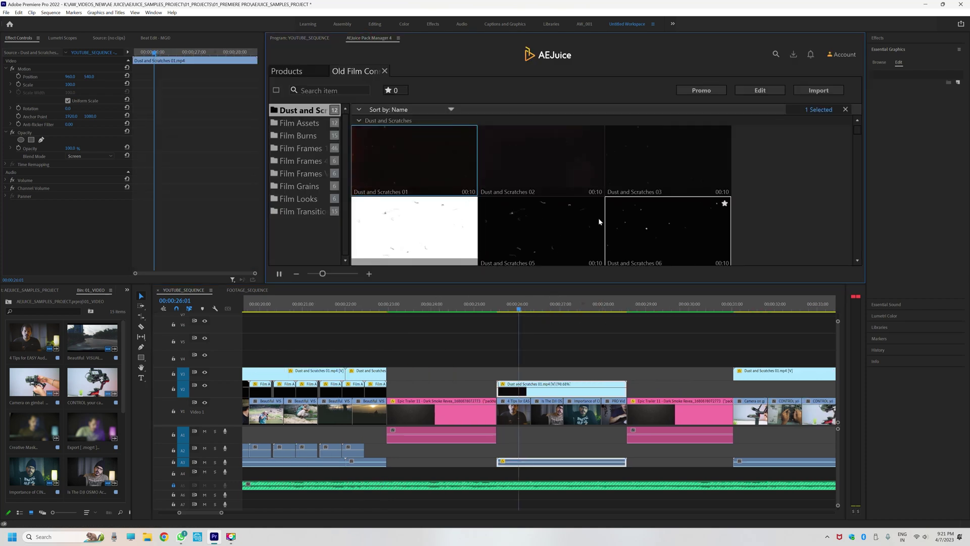
{"action": "left_click", "coordinate": [298, 71]}
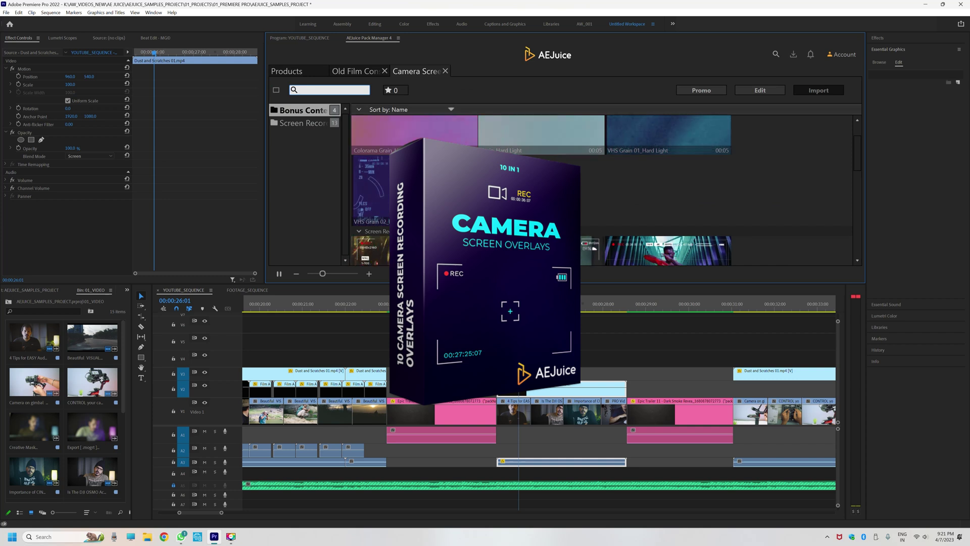
{"action": "scroll", "coordinate": [564, 184], "scroll_direction": "down", "scroll_amount": 3}
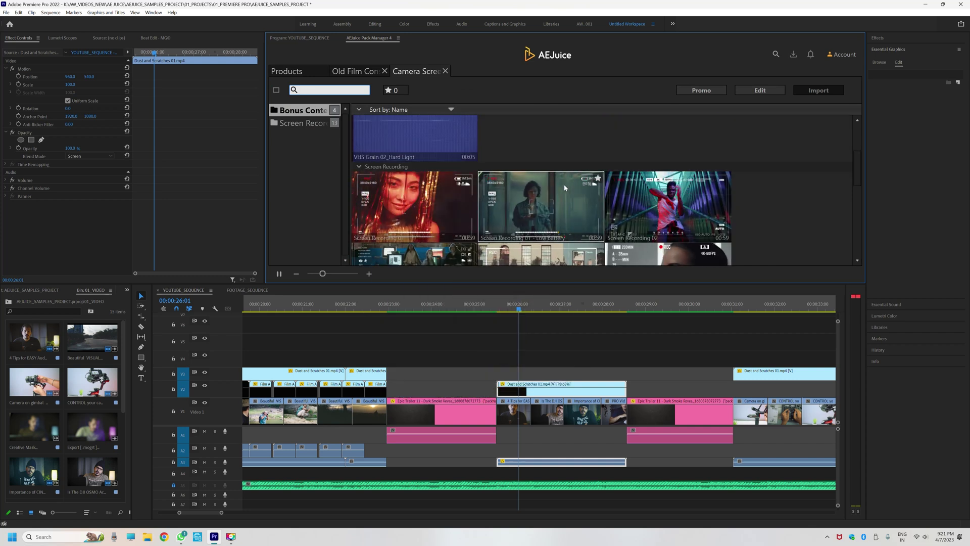
{"action": "scroll", "coordinate": [564, 185], "scroll_direction": "down", "scroll_amount": 2}
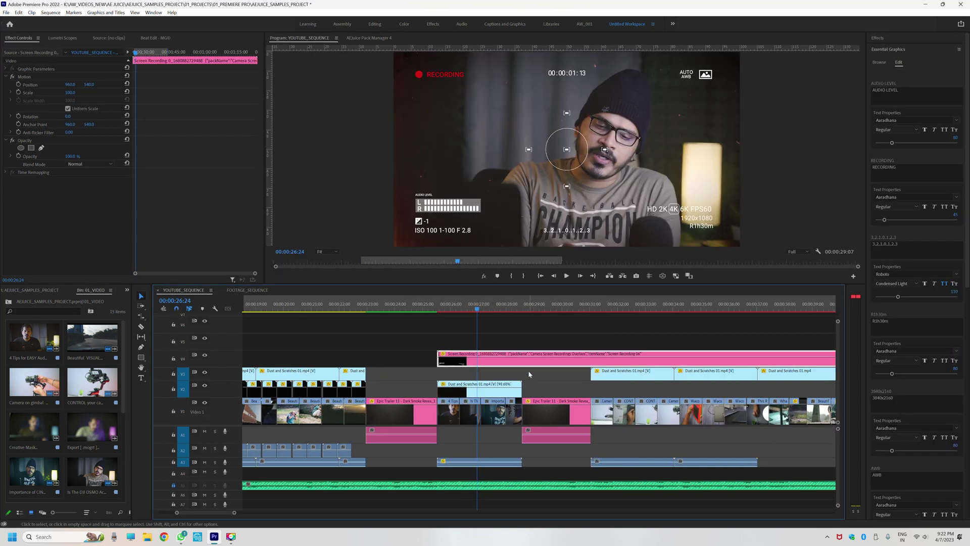
{"action": "key", "text": "c"}
{"action": "left_click", "coordinate": [523, 360]}
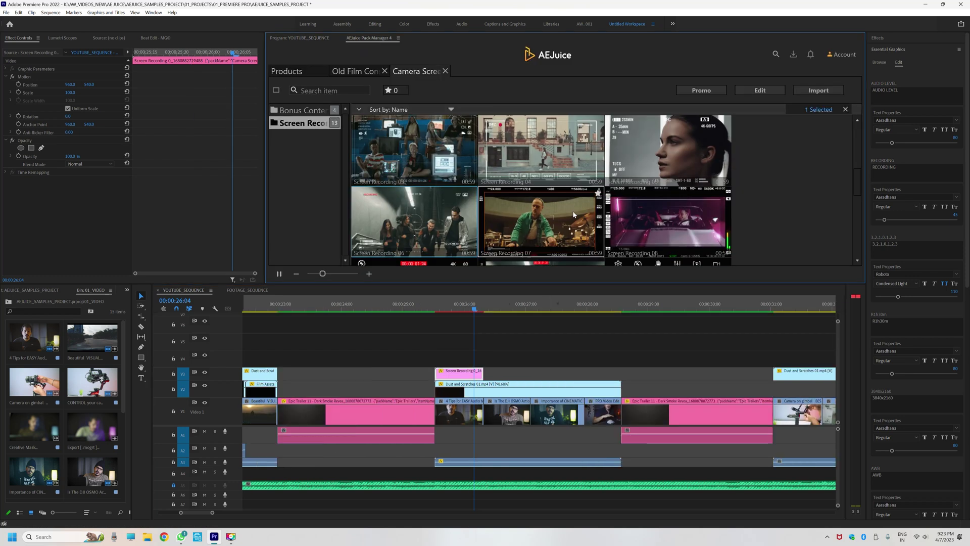
Add separate camera screen overlays at 00:00:26:04 and 00:00:27:02 for the following tutorial clips and delete the excess past the third clip.
{"action": "left_click_drag", "start_coordinate": [540, 152], "coordinate": [496, 336]}
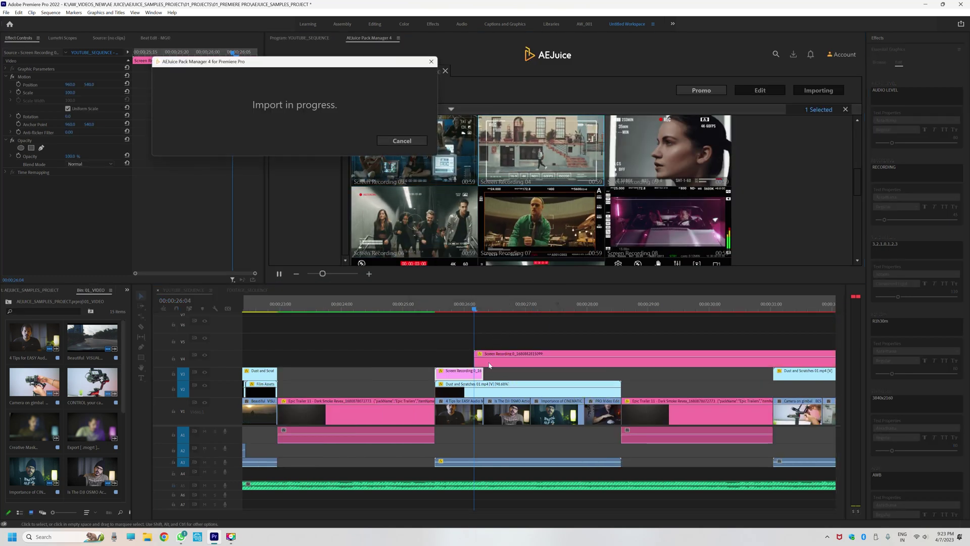
{"action": "left_click", "coordinate": [443, 377]}
{"action": "scroll", "coordinate": [443, 376], "scroll_direction": "up", "scroll_amount": 5}
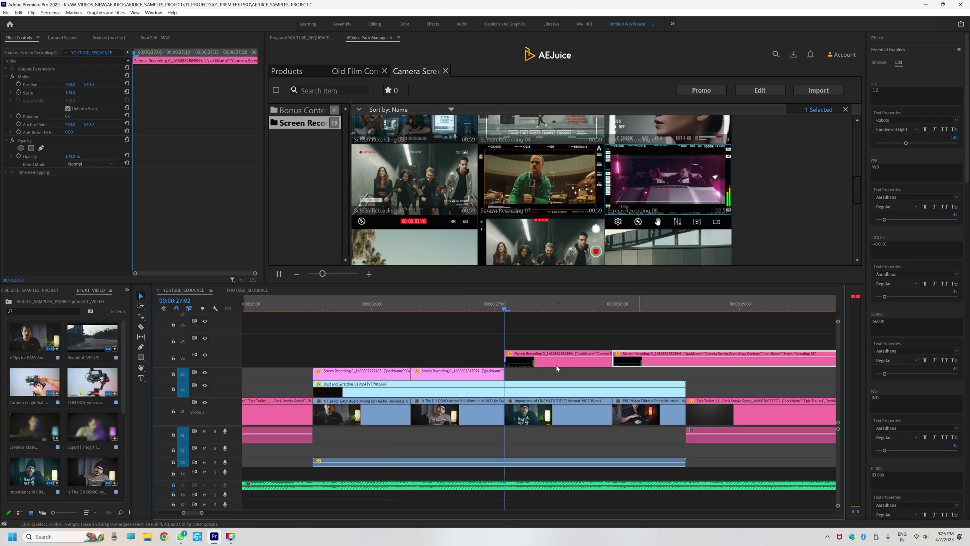
{"action": "key", "text": "Delete"}
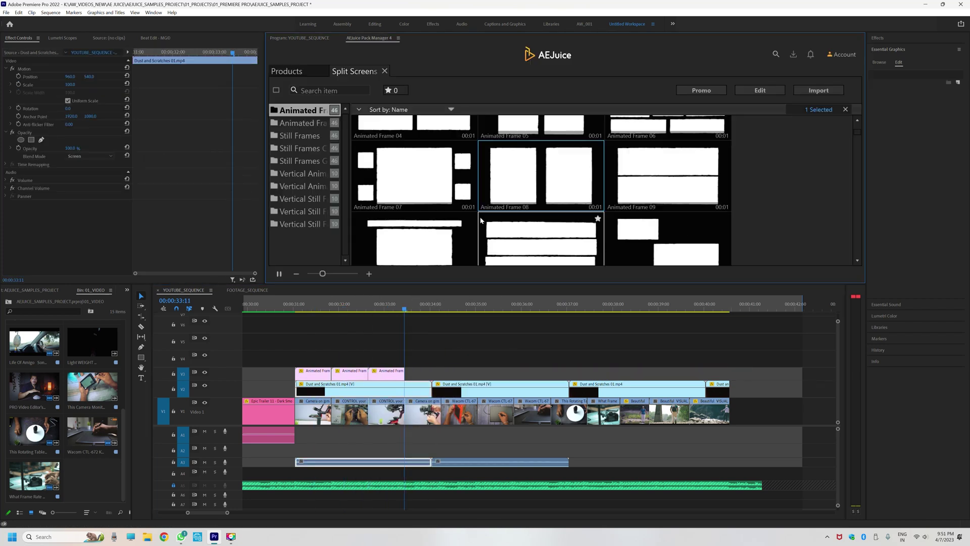
Add another Split Screens animated frame at 00:00:33:11 and fit the V3 gimbal clip into the first frame's lower-right pane at position 1406, 697.
{"action": "double_click", "coordinate": [480, 221]}
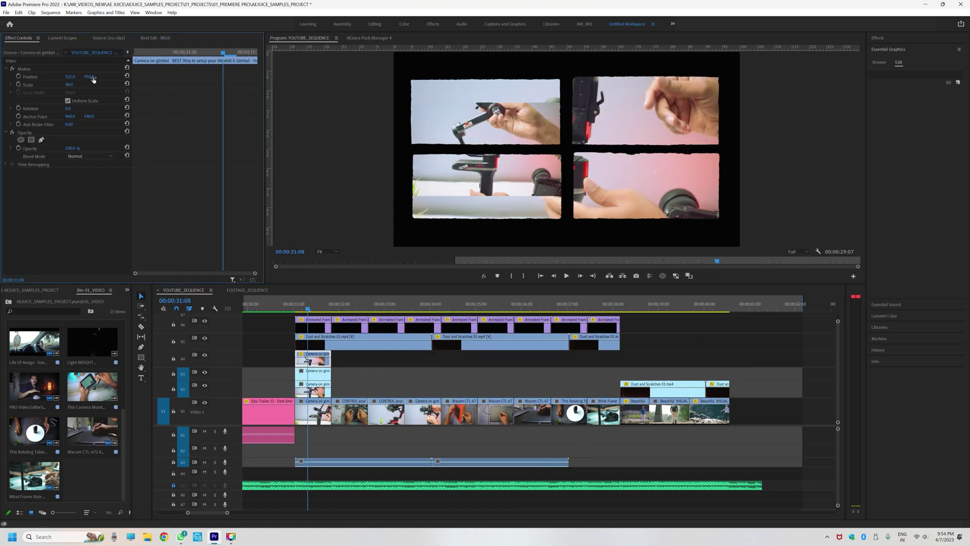
{"action": "left_click", "coordinate": [313, 374]}
{"action": "left_click_drag", "start_coordinate": [70, 76], "coordinate": [168, 76]}
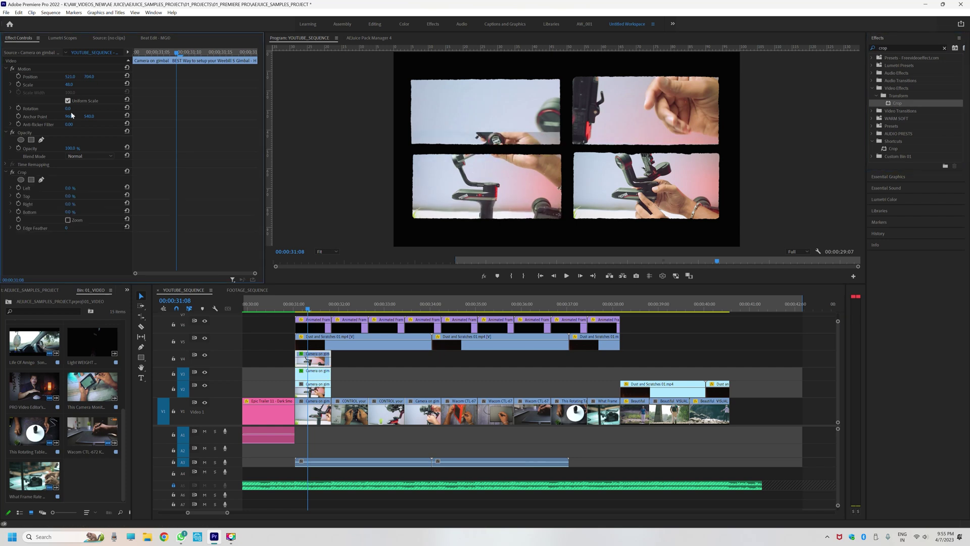
{"action": "left_click_drag", "start_coordinate": [331, 389], "coordinate": [321, 393]}
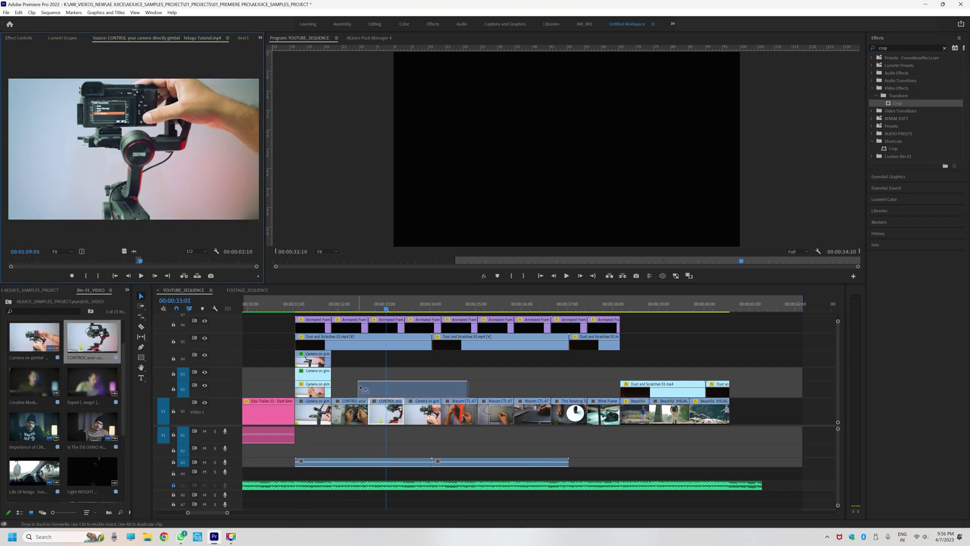
Place the CONTROL your camera footage on V2 under the third animated frame and crop it to its pane.
{"action": "left_click", "coordinate": [76, 212]}
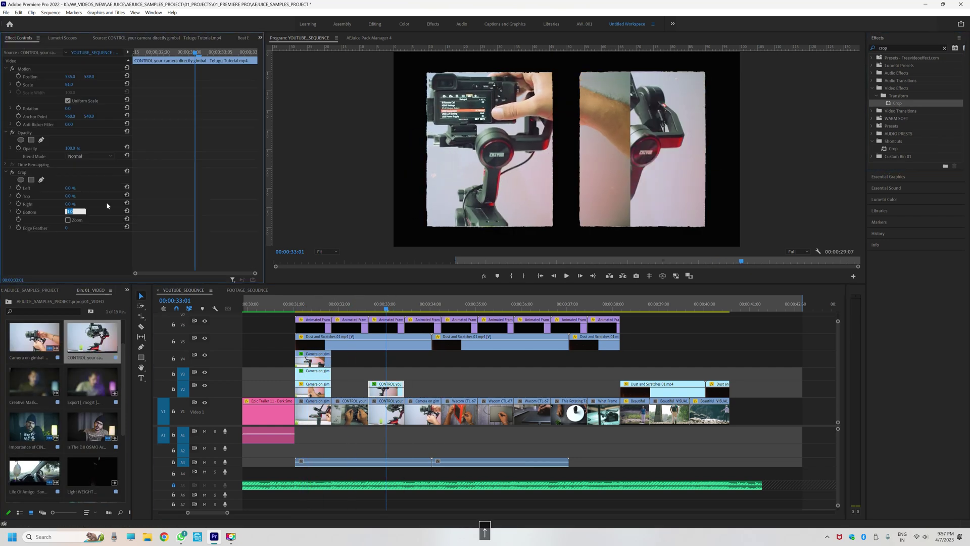
{"action": "left_click", "coordinate": [76, 203]}
{"action": "left_click_drag", "start_coordinate": [386, 309], "coordinate": [378, 310]}
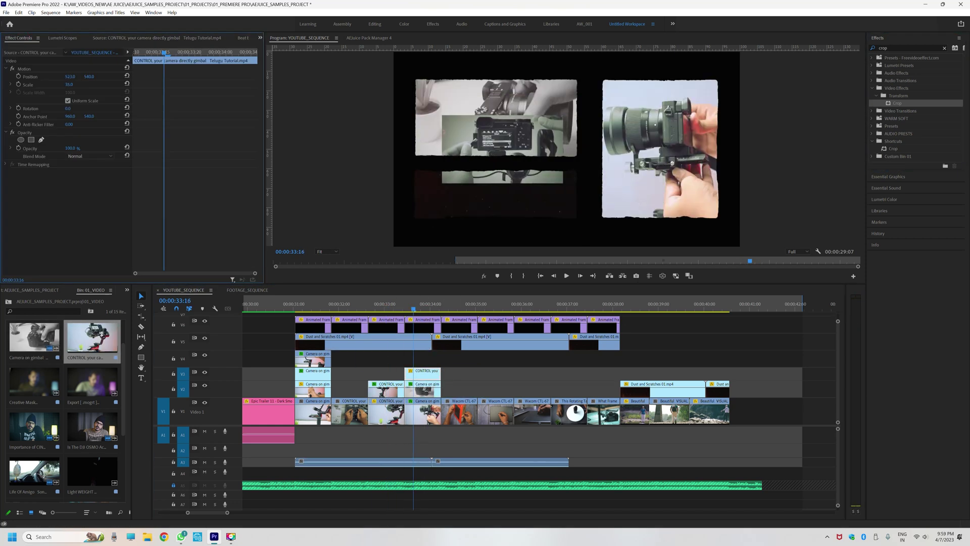
Reposition and rescale the V2 gimbal clip to fit a pane of the fourth animated frame, and preview the split screens.
{"action": "left_click_drag", "start_coordinate": [89, 76], "coordinate": [117, 76]}
{"action": "left_click", "coordinate": [70, 84]}
{"action": "scroll", "coordinate": [43, 82], "scroll_direction": "up", "scroll_amount": 5}
{"action": "key", "text": "space"}
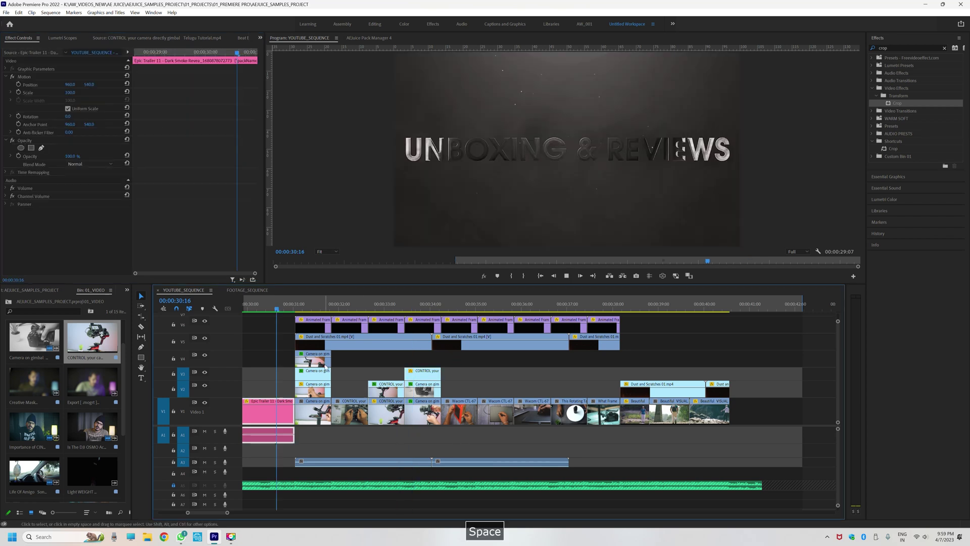
{"action": "left_click", "coordinate": [571, 308]}
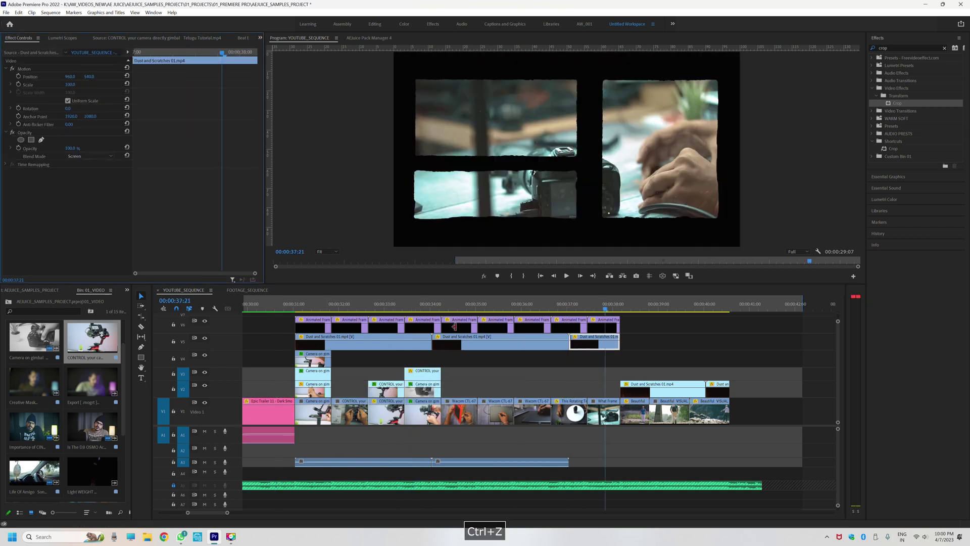
{"action": "key", "text": "ctrl+z"}
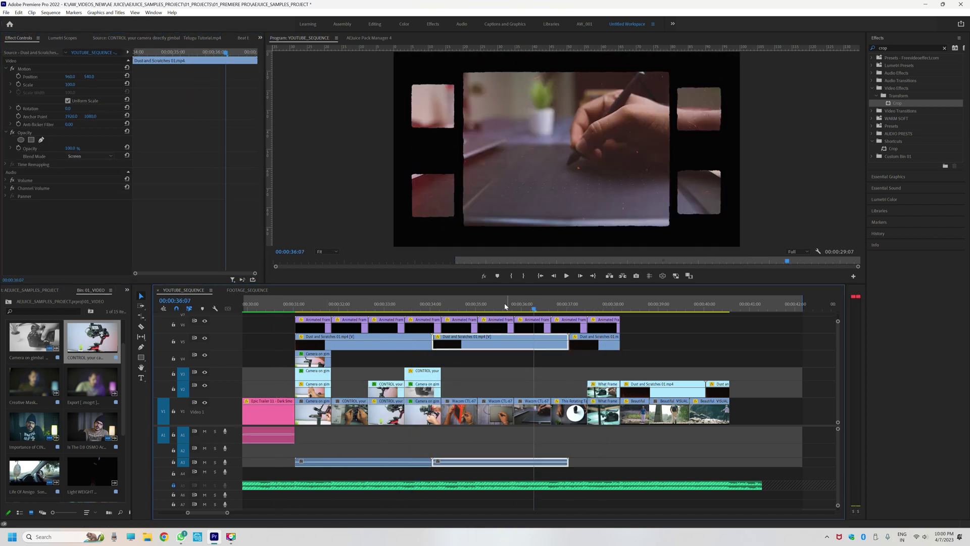